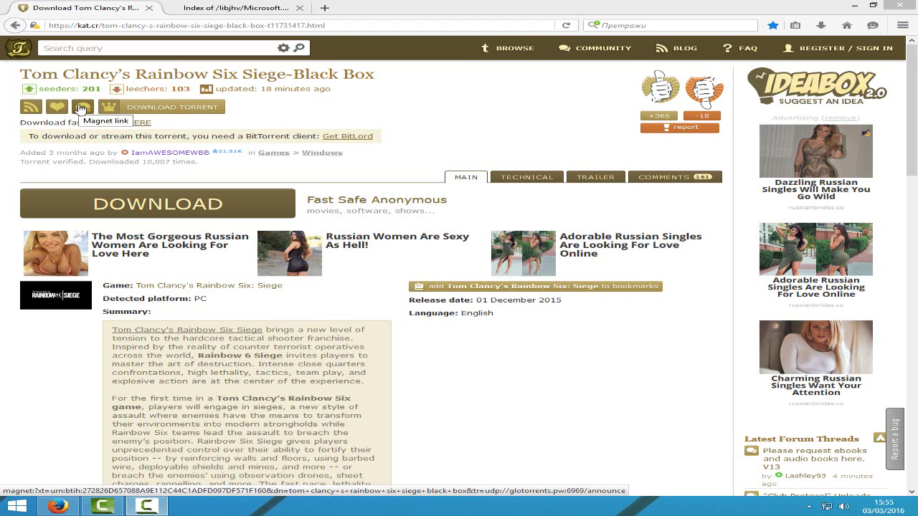
- Minimize the browser and open the folder D:\download\Tom Clancy's Rainbow Six Siege-Black Box in File Explorer
{"action": "left_click", "coordinate": [852, 5]}
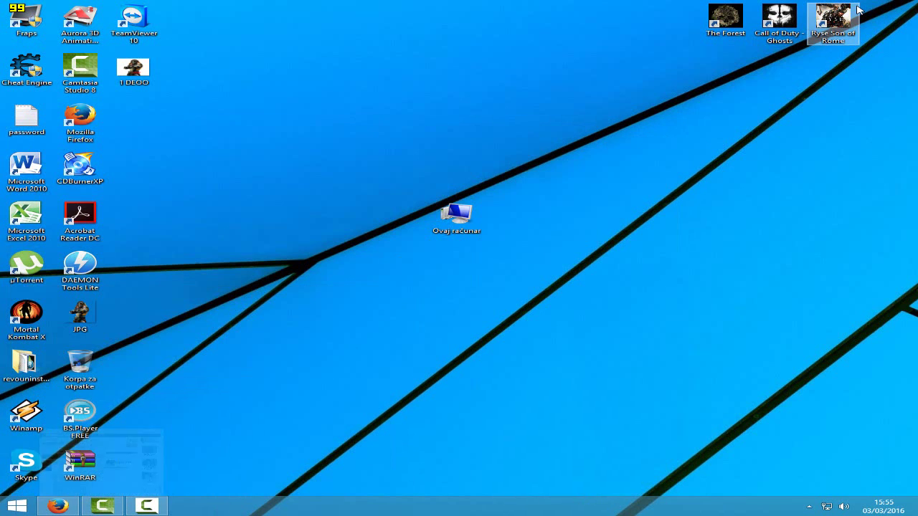
{"action": "double_click", "coordinate": [456, 215]}
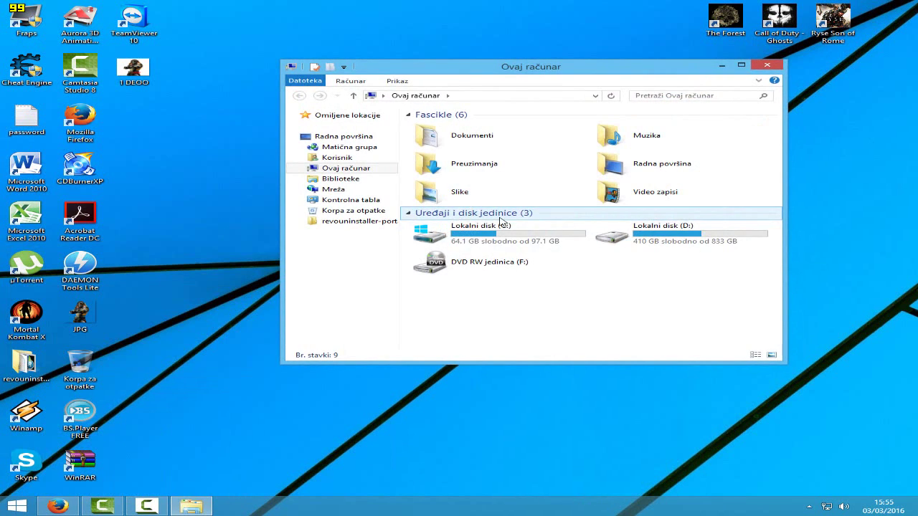
{"action": "double_click", "coordinate": [698, 242]}
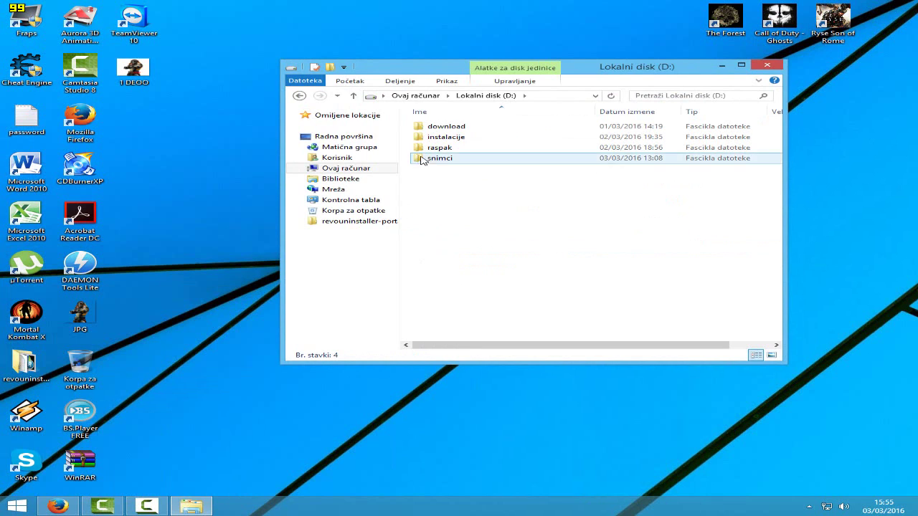
{"action": "double_click", "coordinate": [443, 128]}
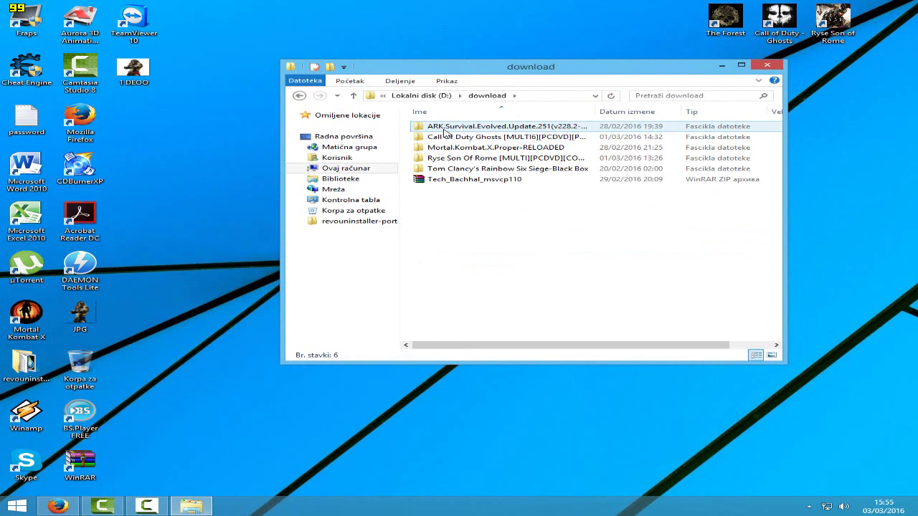
{"action": "double_click", "coordinate": [465, 169]}
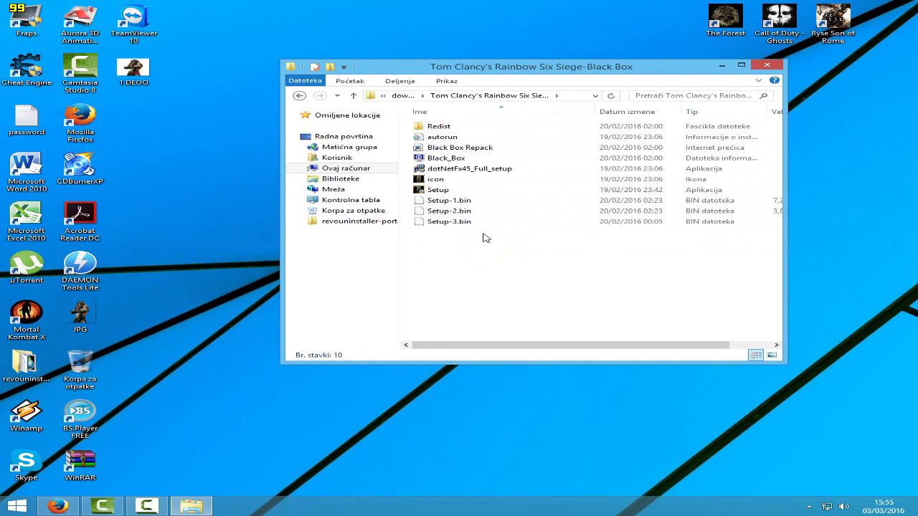
- Run the Setup application and go through the installer to the folder selection for the destination
{"action": "double_click", "coordinate": [435, 190]}
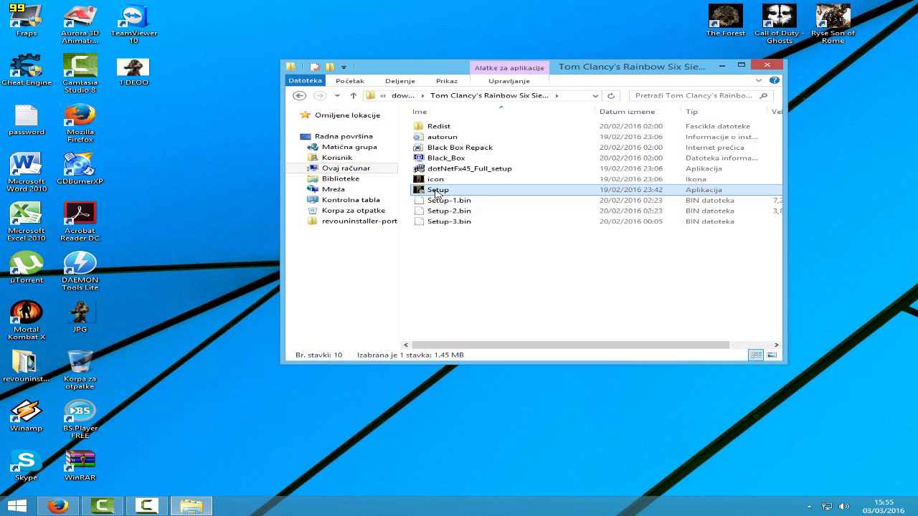
{"action": "key", "text": "Left"}
{"action": "key", "text": "Return"}
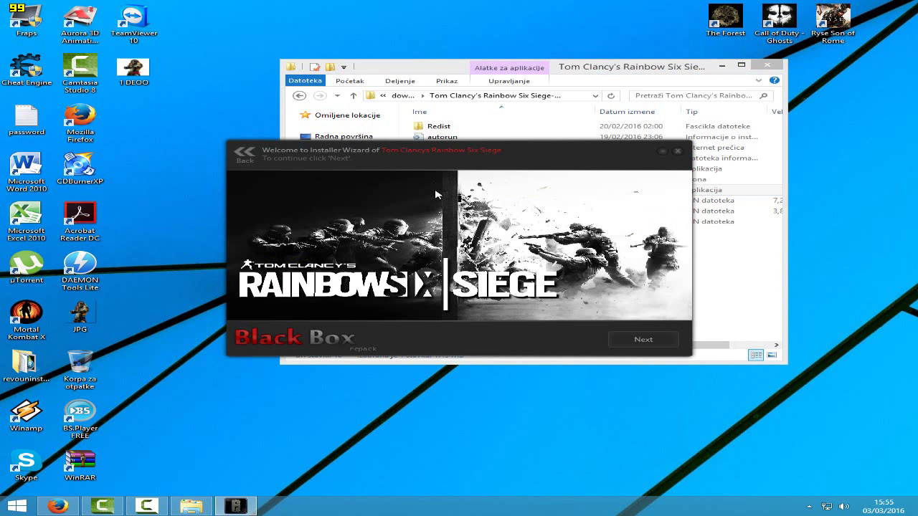
{"action": "key", "text": "Return"}
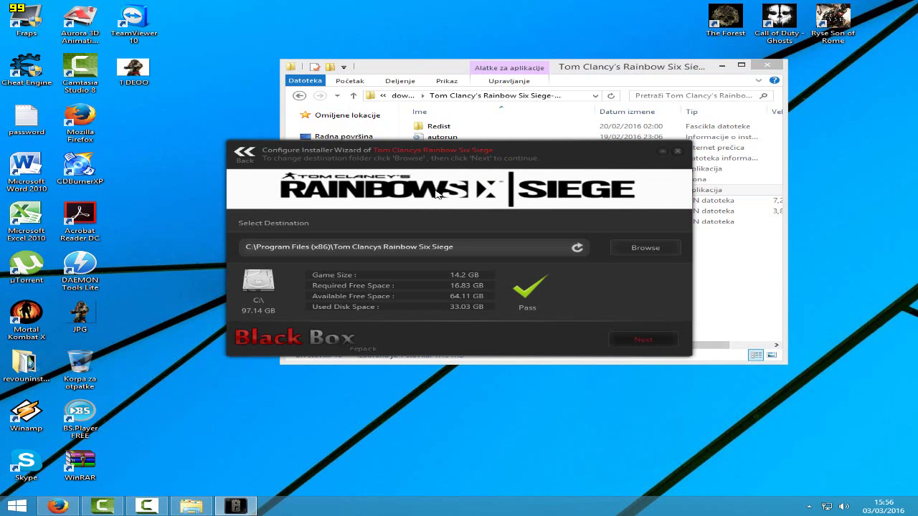
{"action": "key", "text": "Return"}
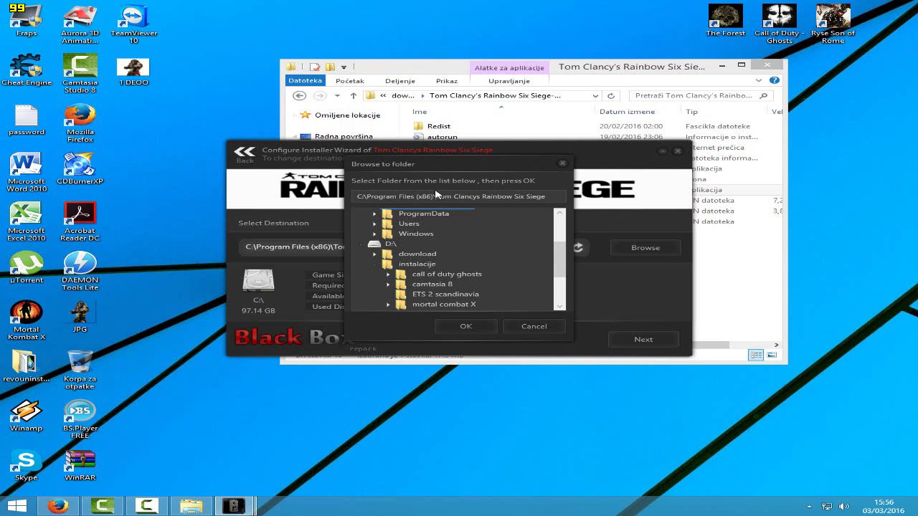
- Check the contents of D:\instalacije\rainbow six siege in File Explorer, then close the Explorer window
{"action": "left_click", "coordinate": [400, 74]}
{"action": "left_click", "coordinate": [299, 96]}
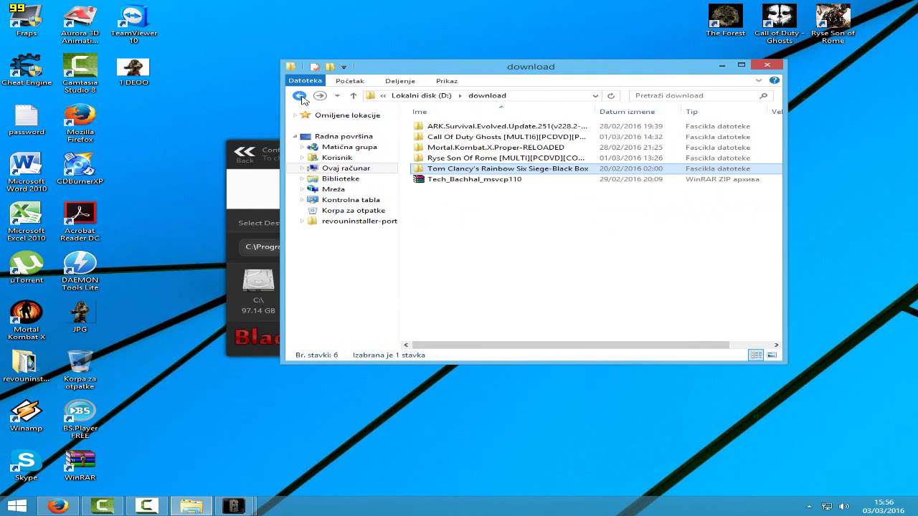
{"action": "left_click", "coordinate": [300, 96]}
{"action": "double_click", "coordinate": [456, 142]}
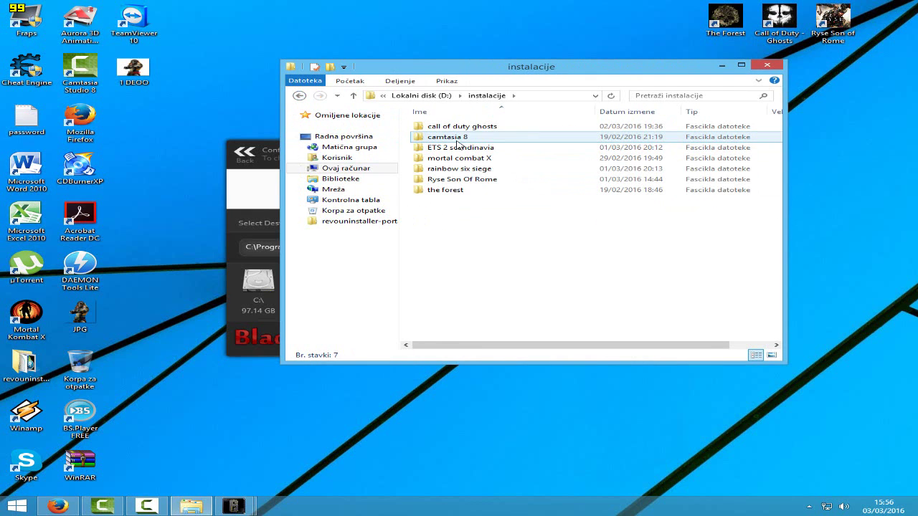
{"action": "double_click", "coordinate": [459, 170]}
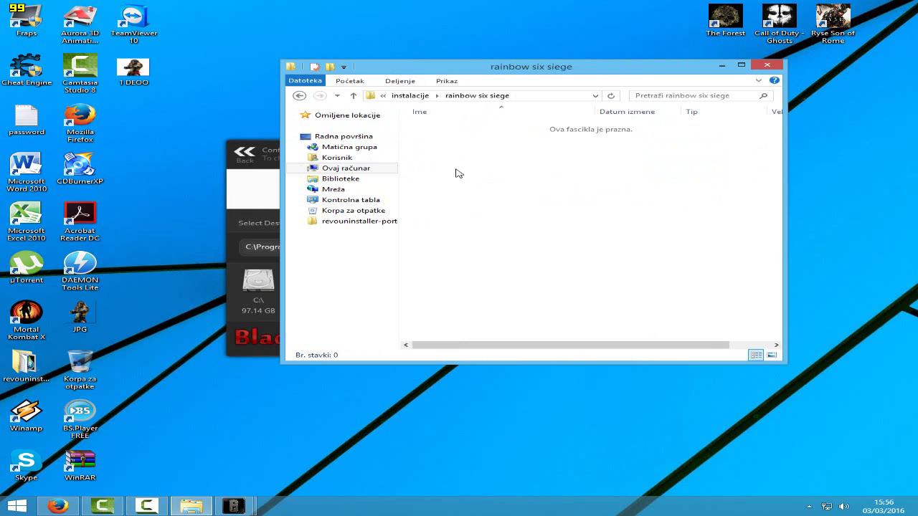
{"action": "left_click", "coordinate": [299, 95]}
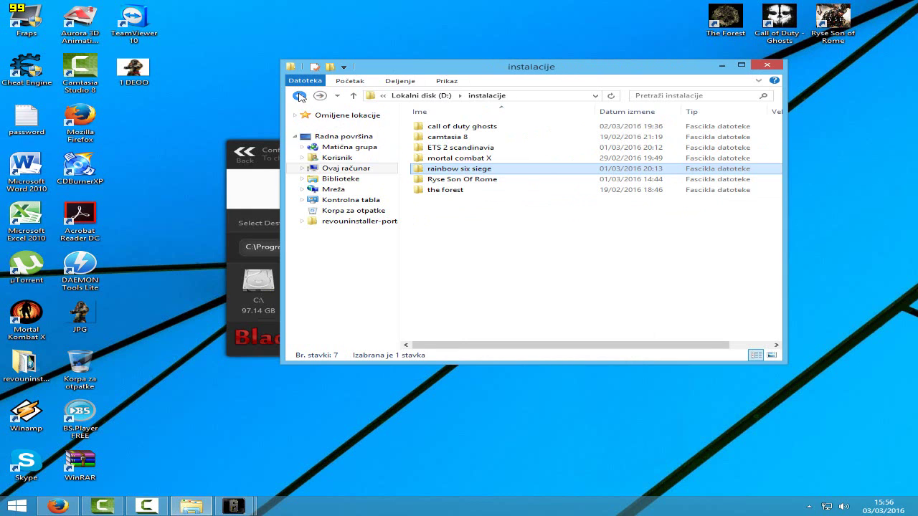
{"action": "left_click", "coordinate": [242, 148]}
{"action": "left_click", "coordinate": [721, 65]}
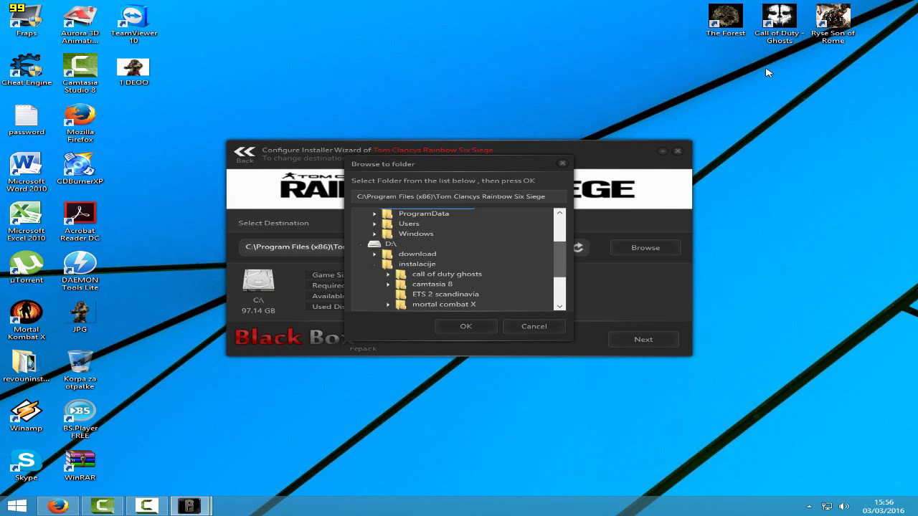
- Set the install destination to D:\instalacije\rainbow six siege\Tom Clancys Rainbow Six Siege and continue to the component selection
{"action": "key", "text": "r"}
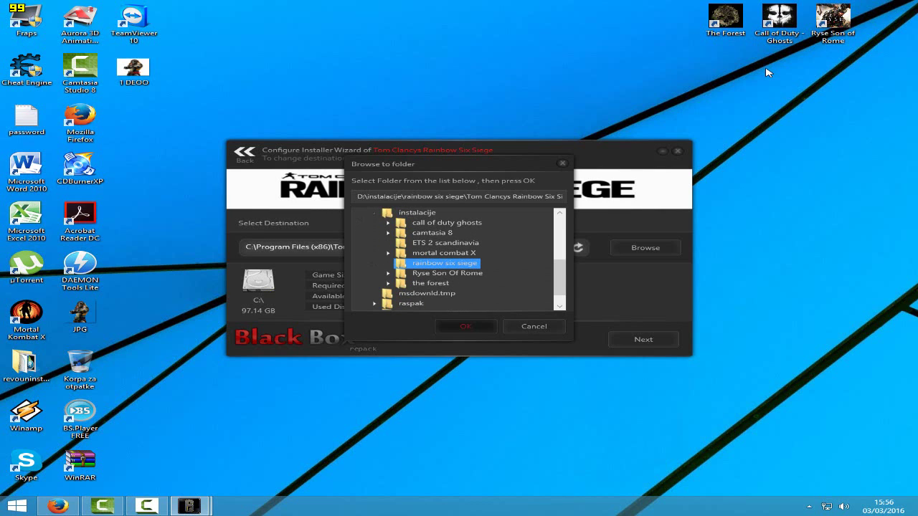
{"action": "key", "text": "Return"}
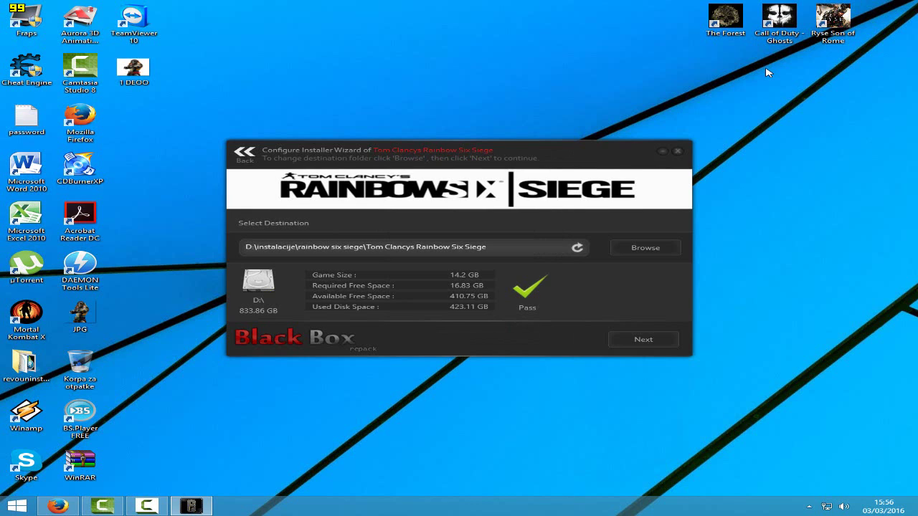
{"action": "key", "text": "Return"}
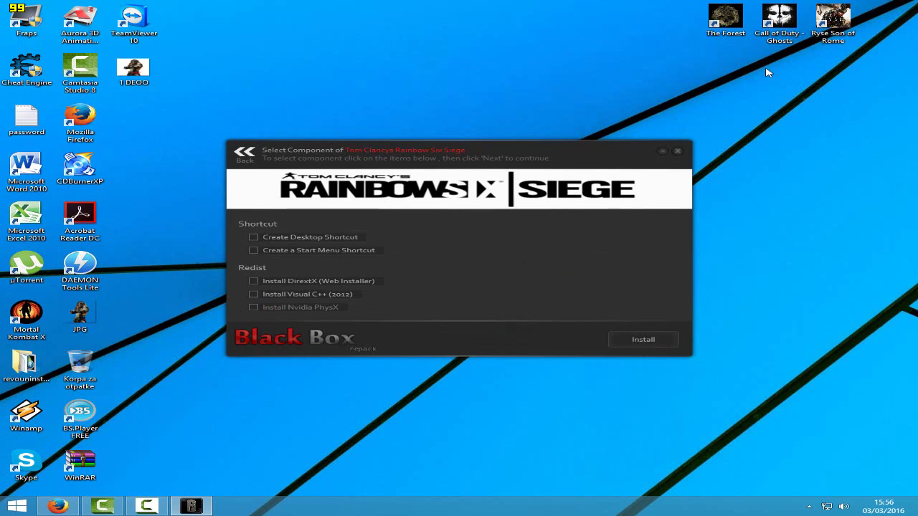
- Select the desktop shortcut, DirectX and Visual C++ (2012) components and start the game installation
{"action": "key", "text": "Tab"}
{"action": "key", "text": "Tab"}
{"action": "key", "text": "space"}
{"action": "key", "text": "Tab"}
{"action": "key", "text": "Tab"}
{"action": "key", "text": "Return"}
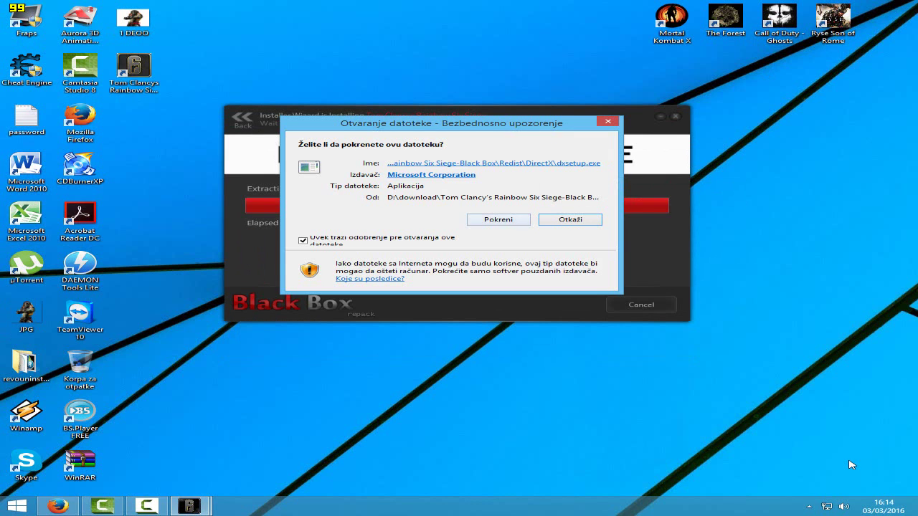
- Allow dxsetup.exe to run and accept the DirectX license agreement
{"action": "key", "text": "Left"}
{"action": "key", "text": "Return"}
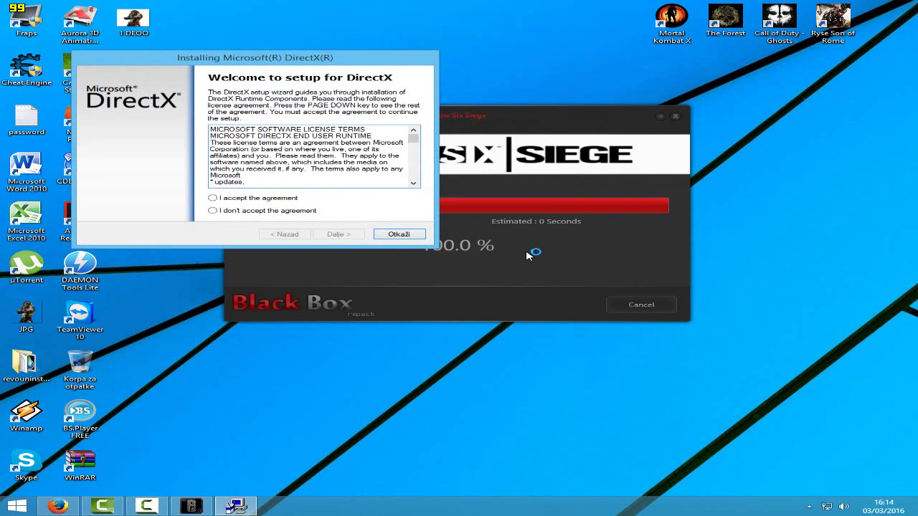
{"action": "key", "text": "alt+a"}
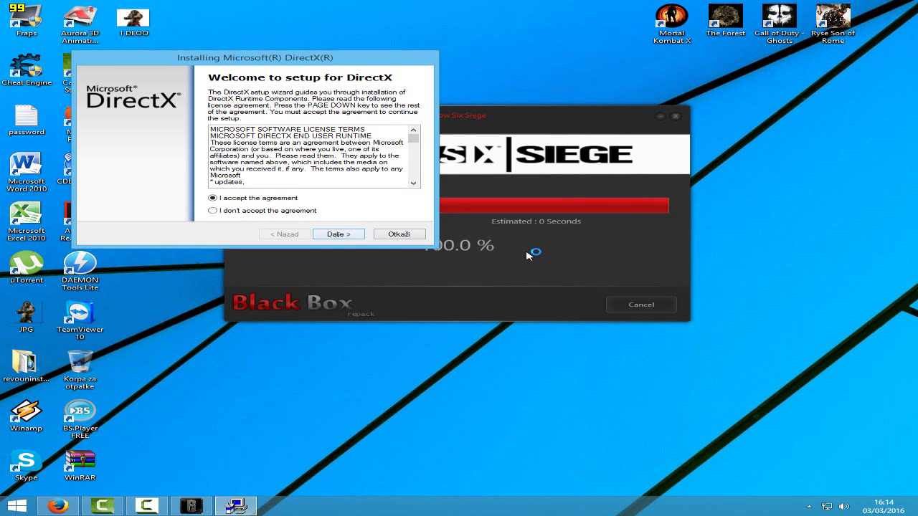
{"action": "key", "text": "Return"}
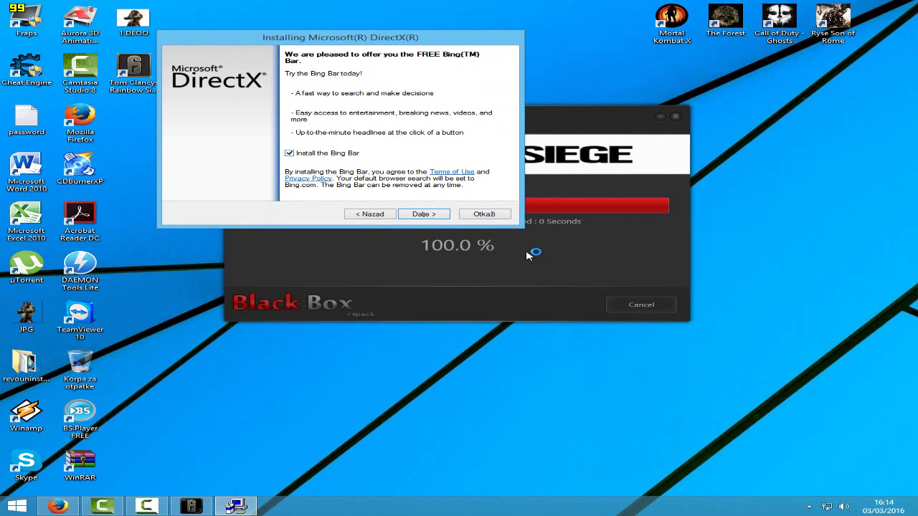
- Opt out of installing the Bing Bar and complete the DirectX setup
{"action": "key", "text": "space"}
{"action": "key", "text": "Return"}
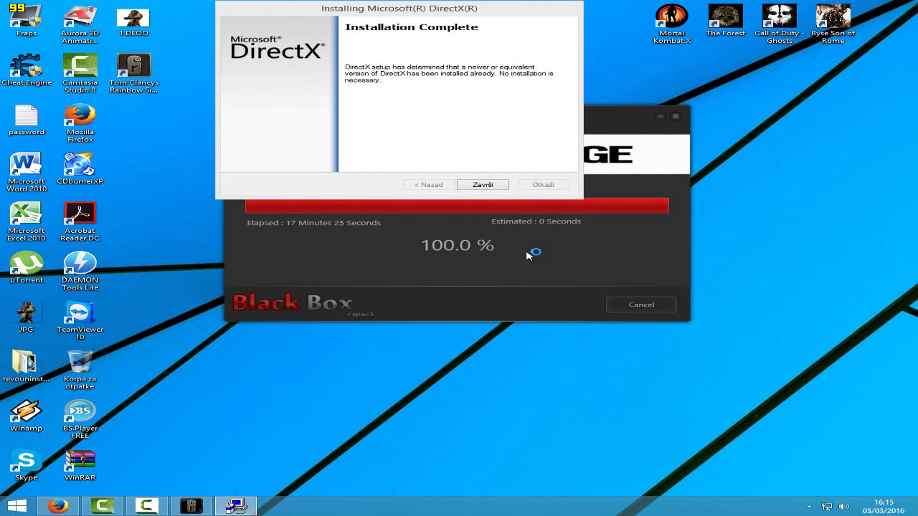
{"action": "key", "text": "Return"}
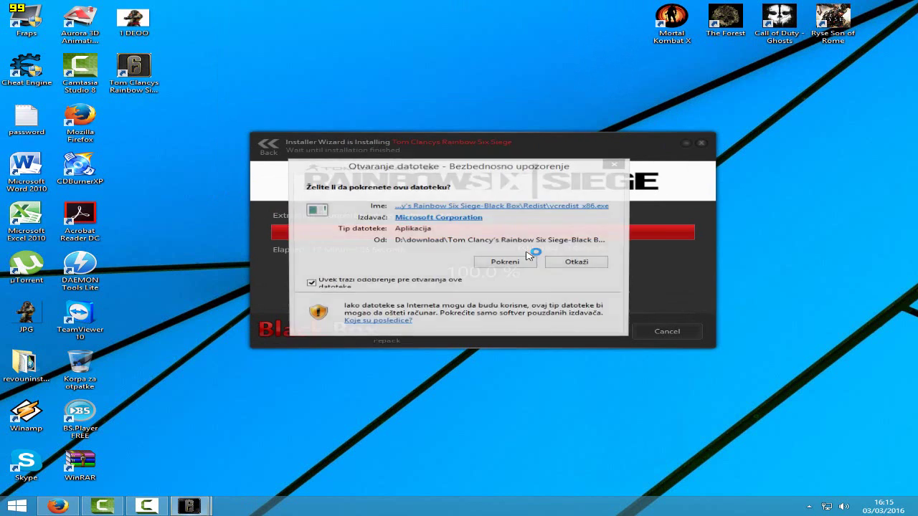
- Bring the security warning for vcredist_x86.exe to the front and allow the file to run
{"action": "left_click", "coordinate": [527, 255]}
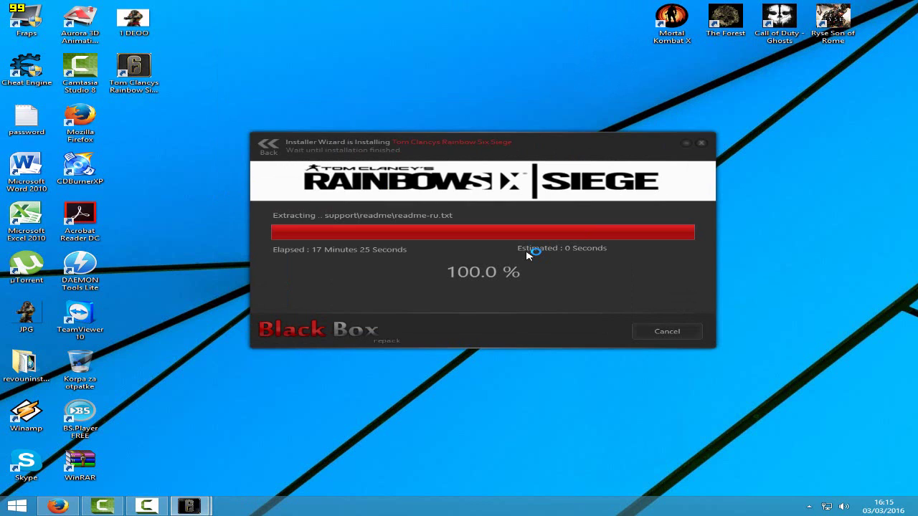
{"action": "mouse_move", "coordinate": [189, 506]}
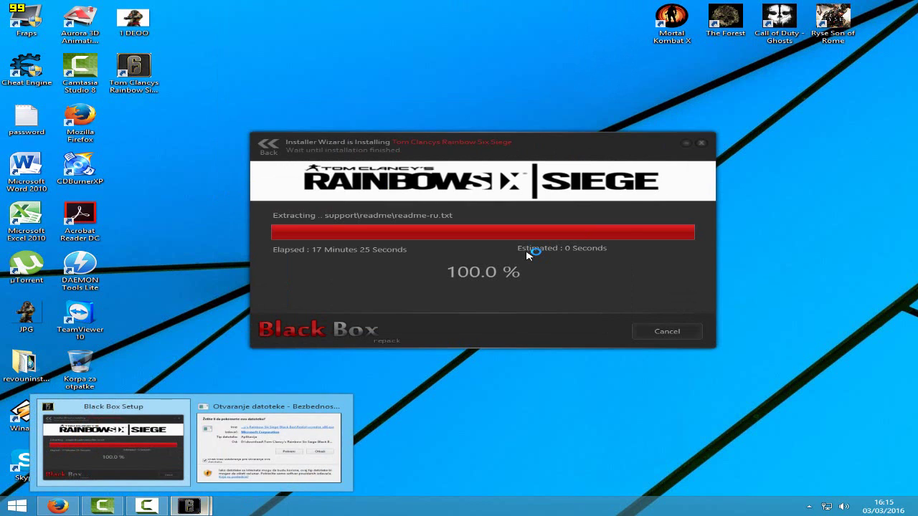
{"action": "left_click", "coordinate": [245, 459]}
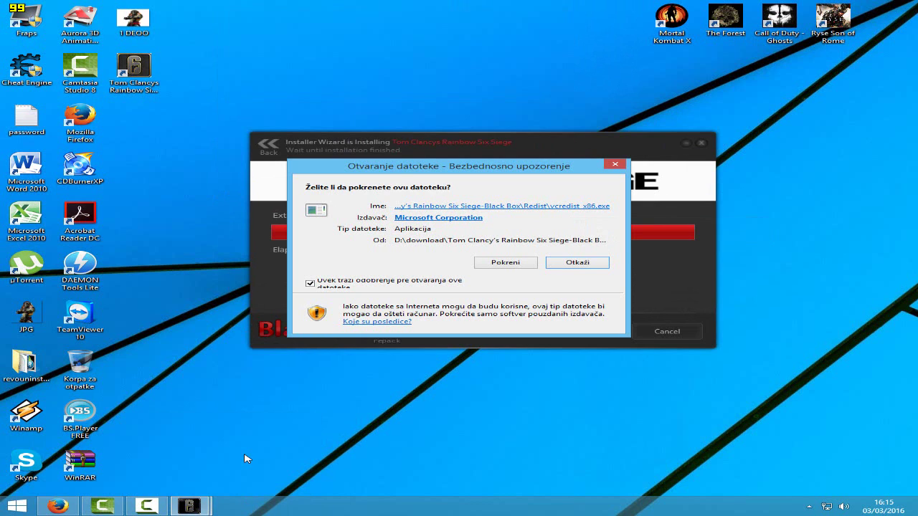
{"action": "key", "text": "Return"}
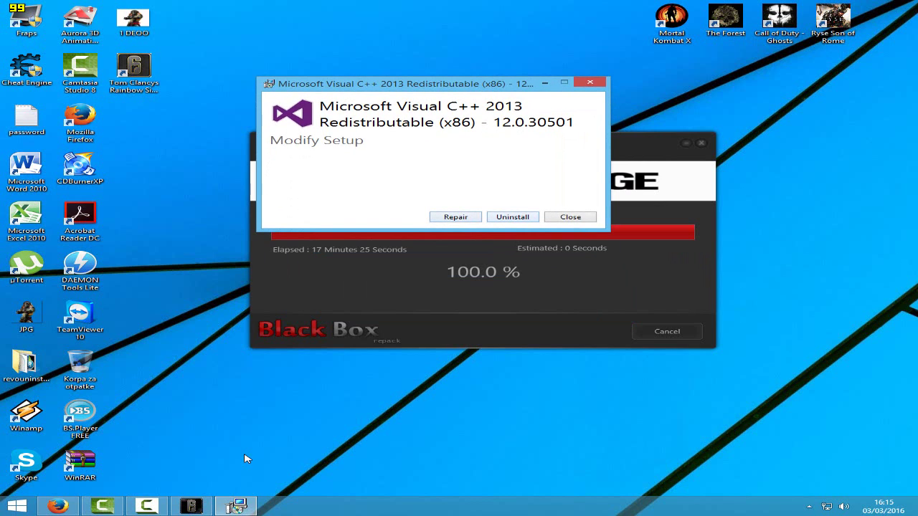
- Cancel the Microsoft Visual C++ 2013 Redistributable setup and finish the Rainbow Six Siege installer
{"action": "key", "text": "Escape"}
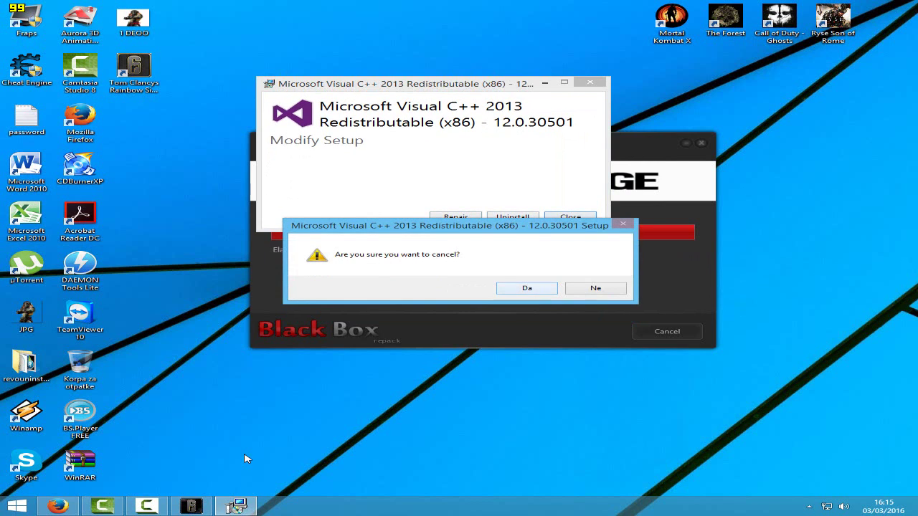
{"action": "key", "text": "Return"}
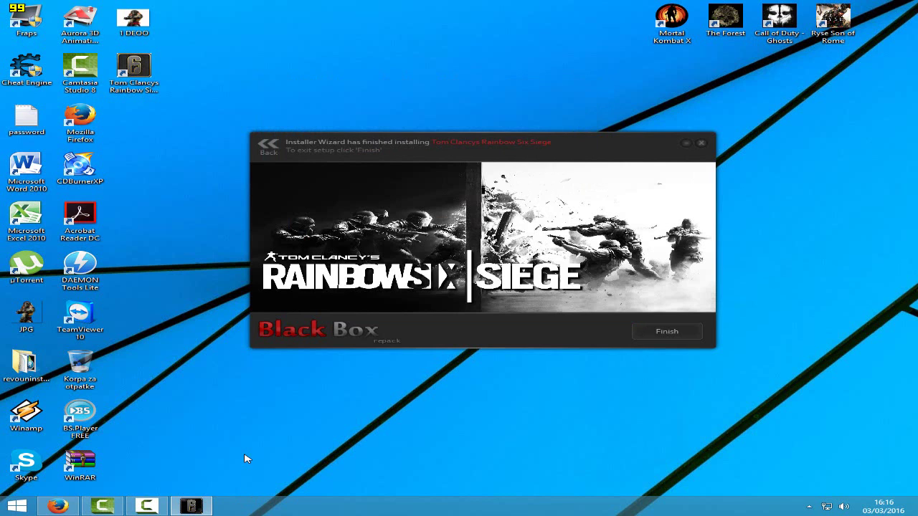
{"action": "key", "text": "Return"}
- Refresh the desktop and move the Tom Clancys Rainbow Six Siege shortcut to an empty area away from the other icons
{"action": "right_click", "coordinate": [297, 301]}
{"action": "left_click", "coordinate": [338, 327]}
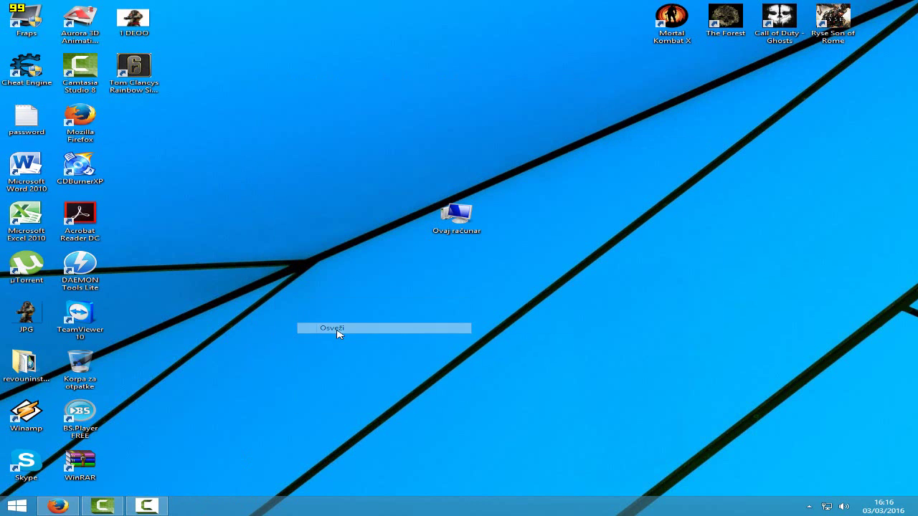
{"action": "left_click_drag", "start_coordinate": [147, 70], "coordinate": [416, 70]}
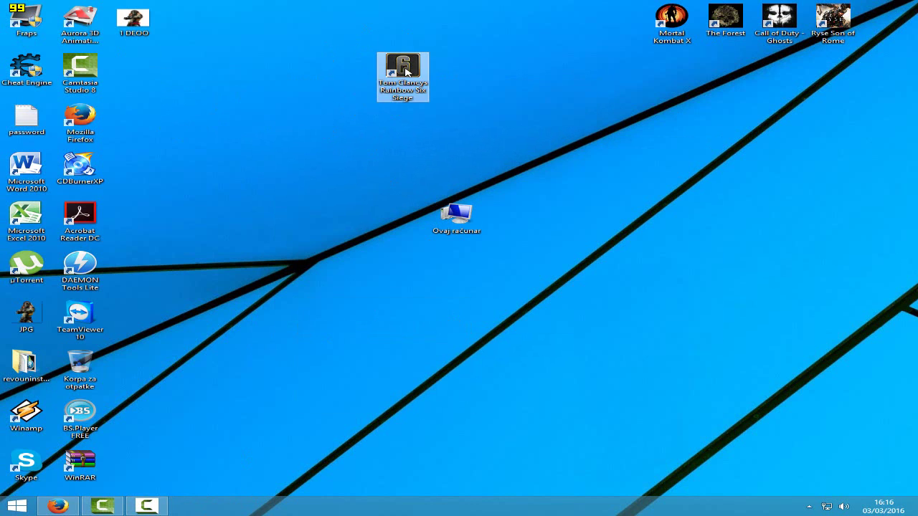
{"action": "left_click_drag", "start_coordinate": [402, 75], "coordinate": [348, 124]}
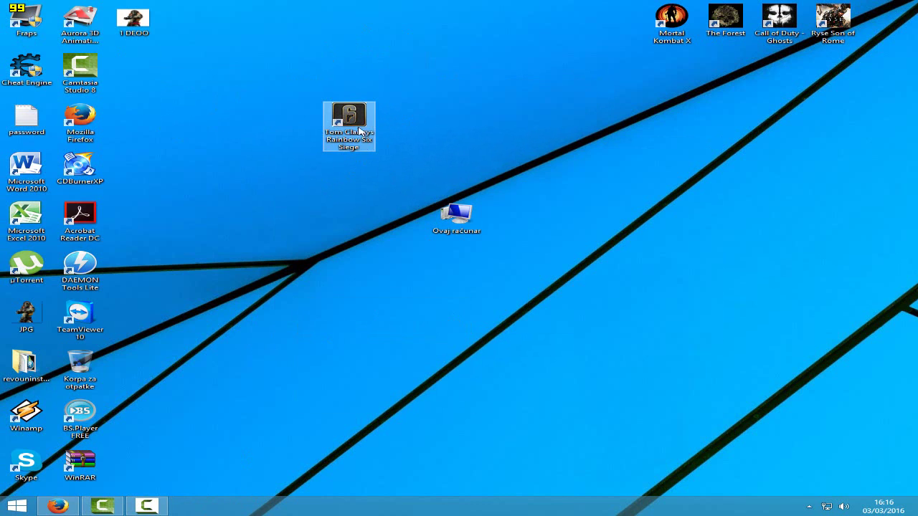
{"action": "left_click", "coordinate": [324, 222]}
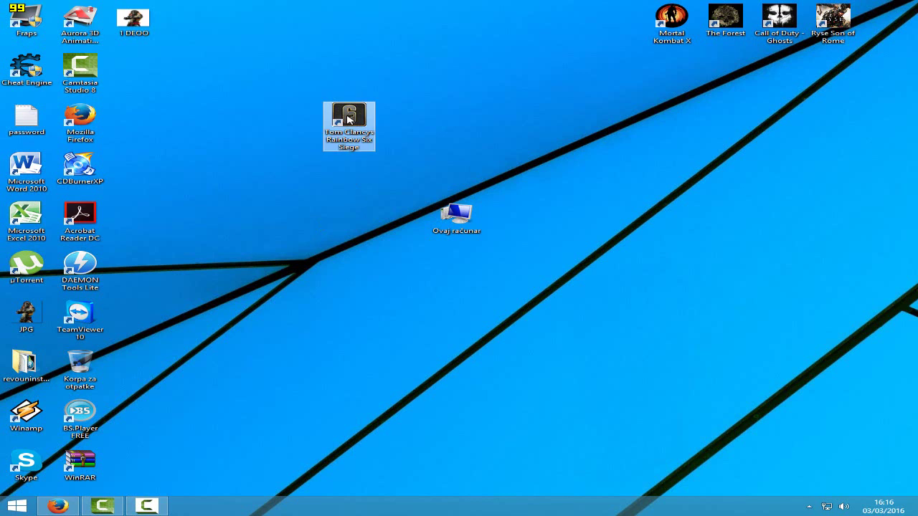
{"action": "left_click_drag", "start_coordinate": [343, 107], "coordinate": [289, 157]}
{"action": "left_click", "coordinate": [300, 234]}
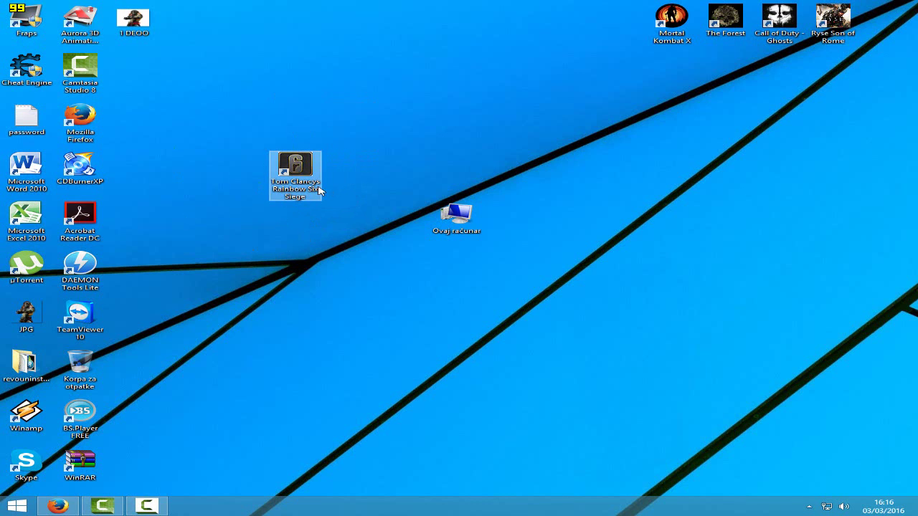
{"action": "left_click_drag", "start_coordinate": [319, 189], "coordinate": [374, 140]}
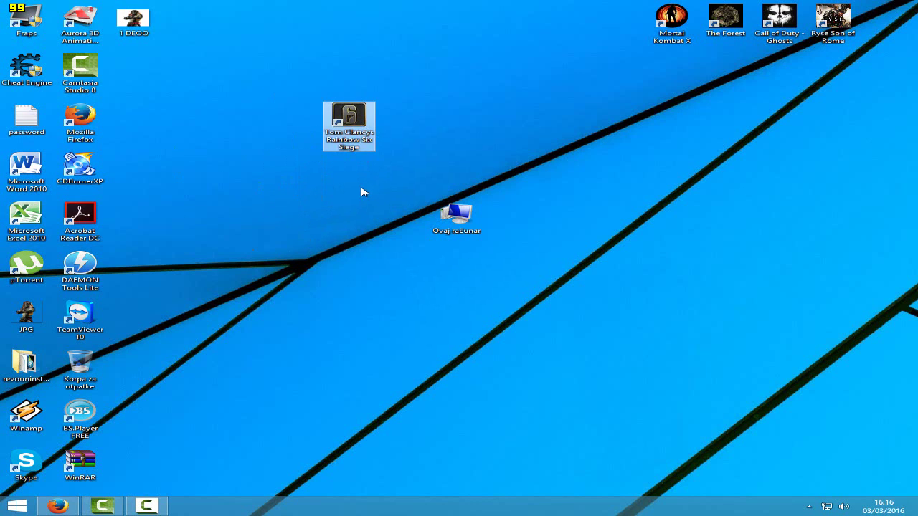
- Run the Tom Clancys Rainbow Six Siege desktop shortcut as administrator
{"action": "right_click", "coordinate": [350, 120]}
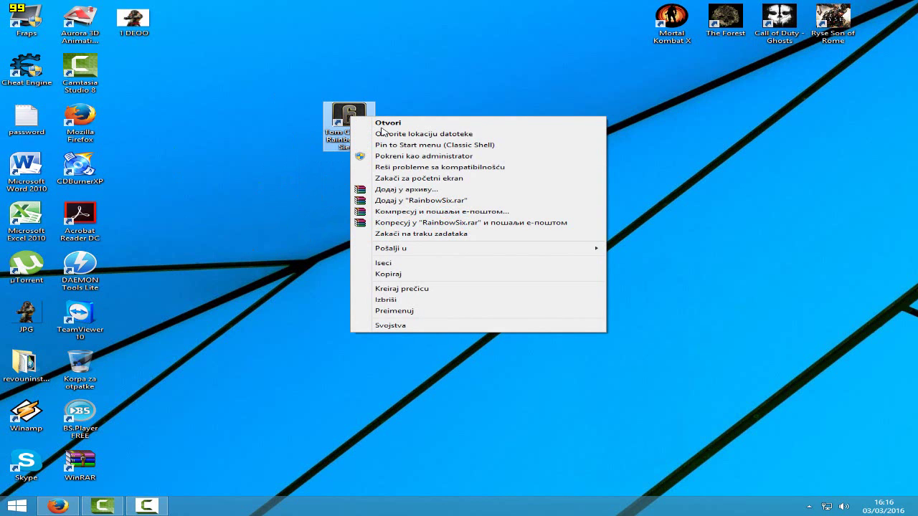
{"action": "left_click", "coordinate": [381, 156]}
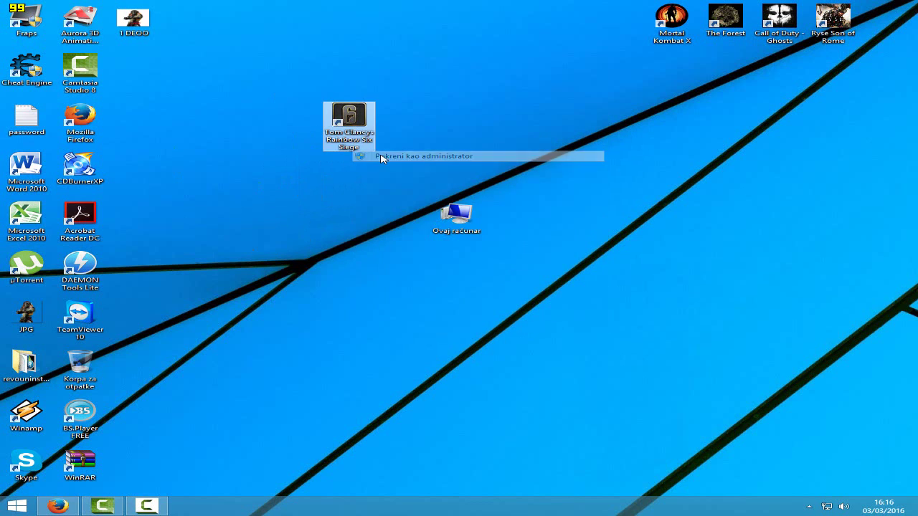
{"action": "left_click", "coordinate": [511, 273]}
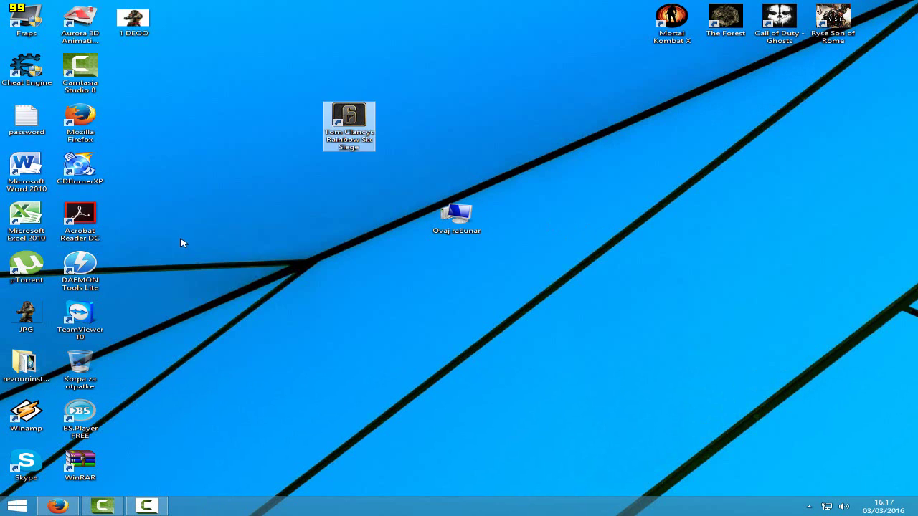
- Refresh the desktop, move the Rainbow Six Siege shortcut above the middle of the screen, and place Ovaj računar below the 1 DEOO icon
{"action": "right_click", "coordinate": [181, 239]}
{"action": "left_click", "coordinate": [217, 267]}
{"action": "left_click_drag", "start_coordinate": [351, 118], "coordinate": [475, 118]}
{"action": "left_click_drag", "start_coordinate": [441, 223], "coordinate": [114, 76]}
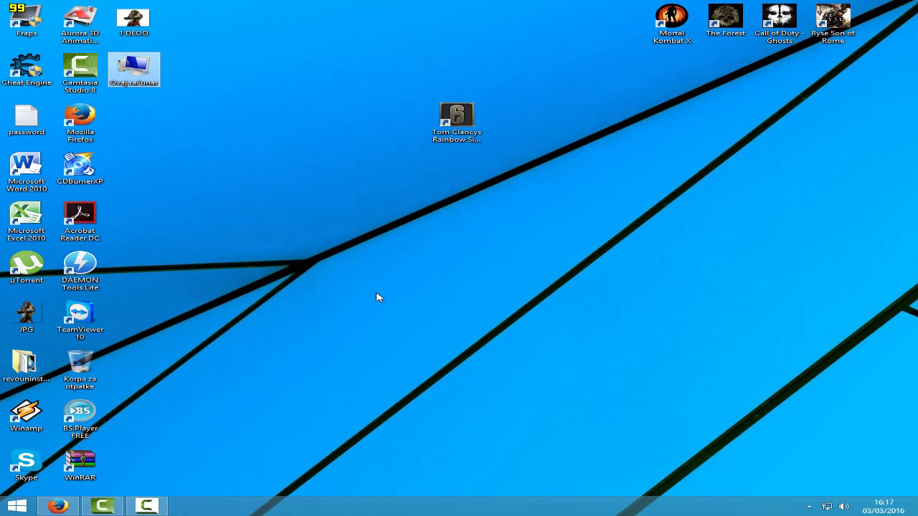
{"action": "left_click", "coordinate": [329, 251]}
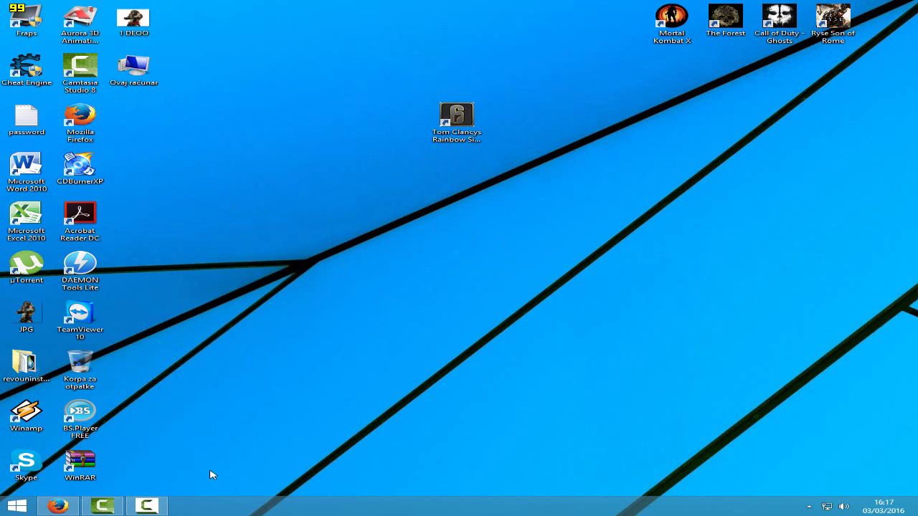
- Switch to Firefox, download msvcr100.dll from the jhelioviewer.org index page, check it in the downloads list, and minimize the browser
{"action": "left_click", "coordinate": [57, 506]}
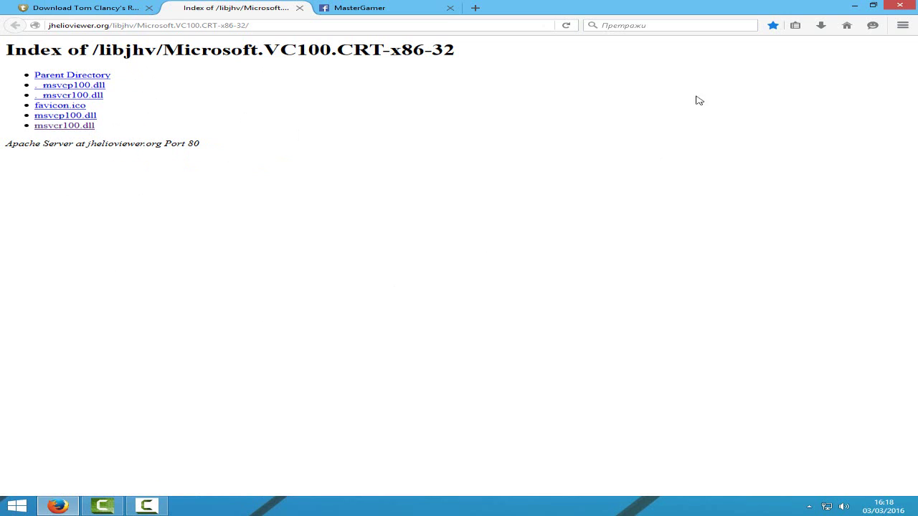
{"action": "left_click", "coordinate": [67, 131]}
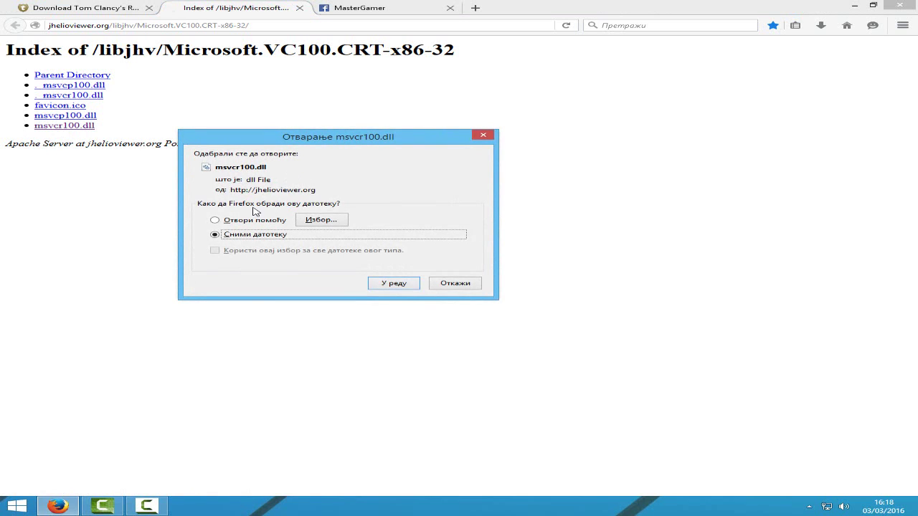
{"action": "left_click", "coordinate": [406, 285]}
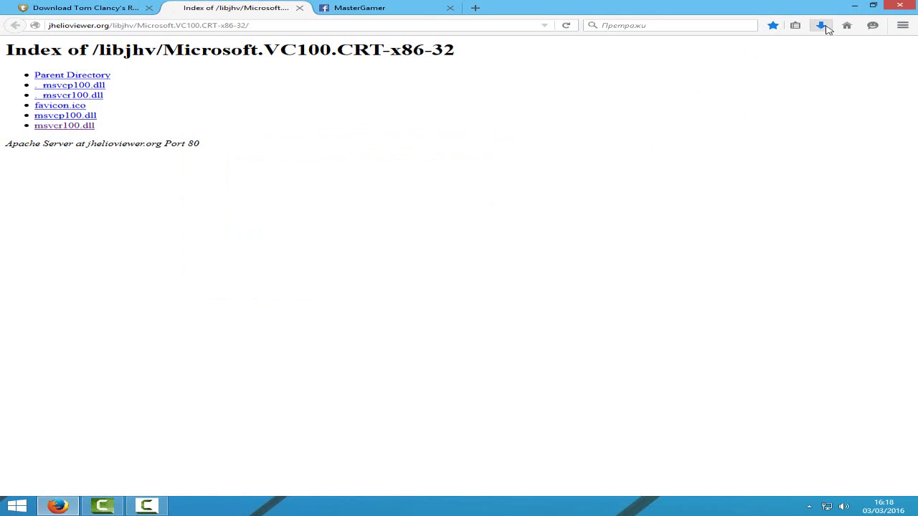
{"action": "left_click", "coordinate": [821, 25]}
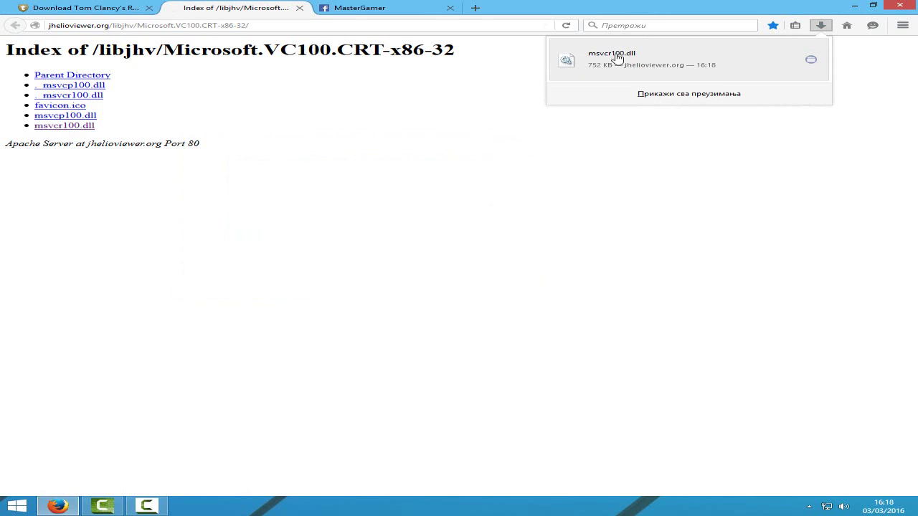
{"action": "left_click", "coordinate": [855, 6]}
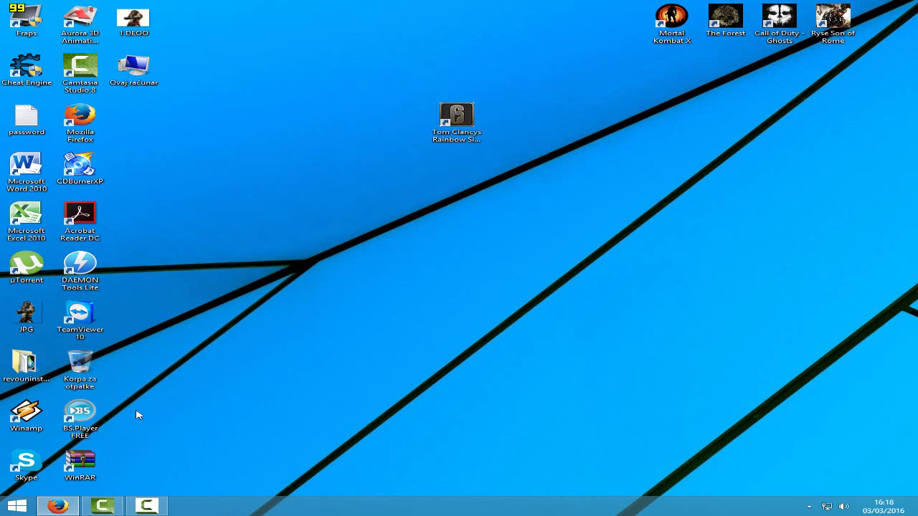
- Open the download folder on drive D from Ovaj računar
{"action": "double_click", "coordinate": [141, 74]}
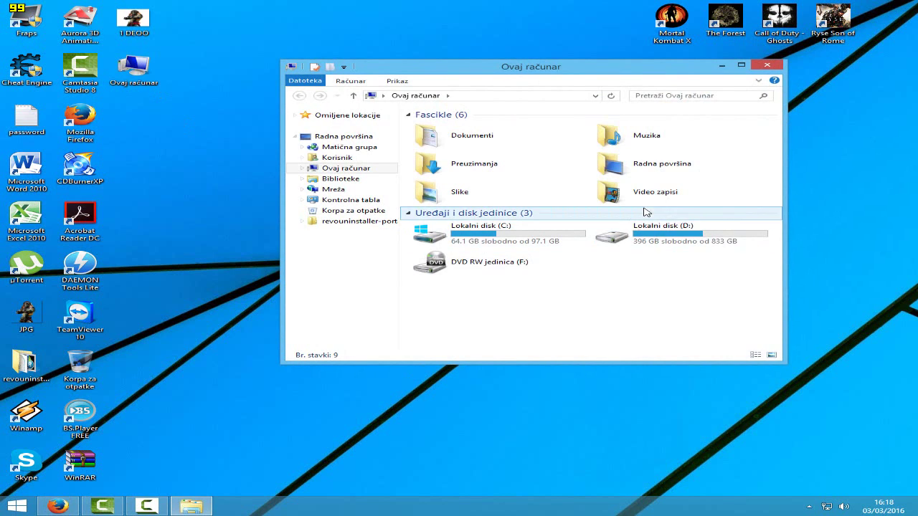
{"action": "double_click", "coordinate": [666, 235]}
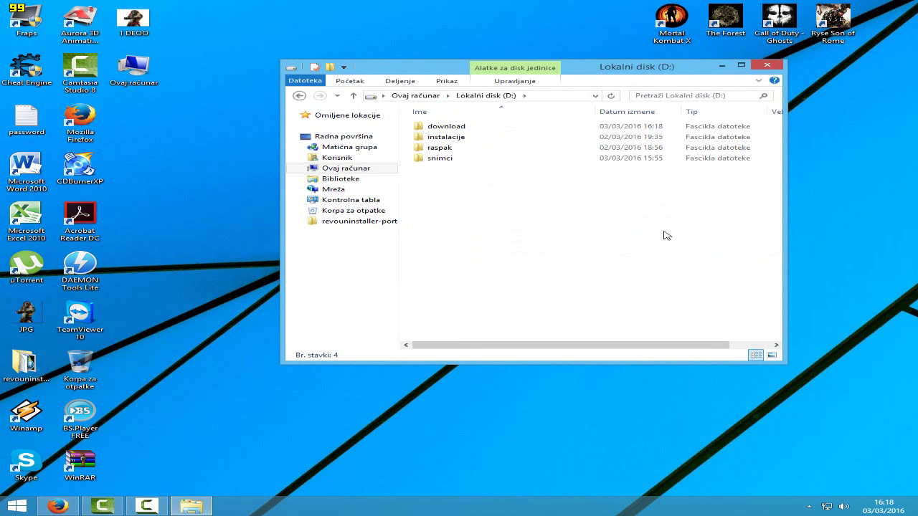
{"action": "double_click", "coordinate": [445, 126]}
- Create a desktop shortcut to msvcr100.dll, minimize the download folder, and move the shortcut to an empty area beside the icon columns
{"action": "left_click", "coordinate": [443, 181]}
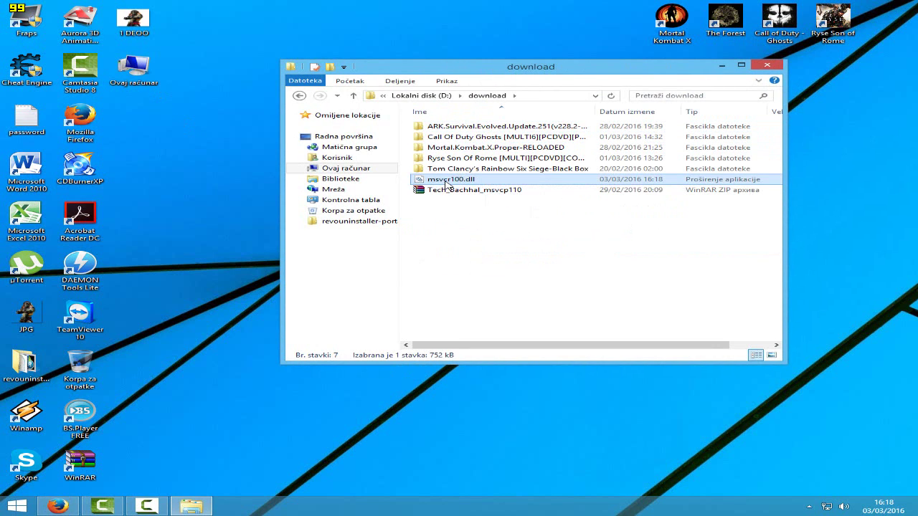
{"action": "right_click", "coordinate": [444, 181]}
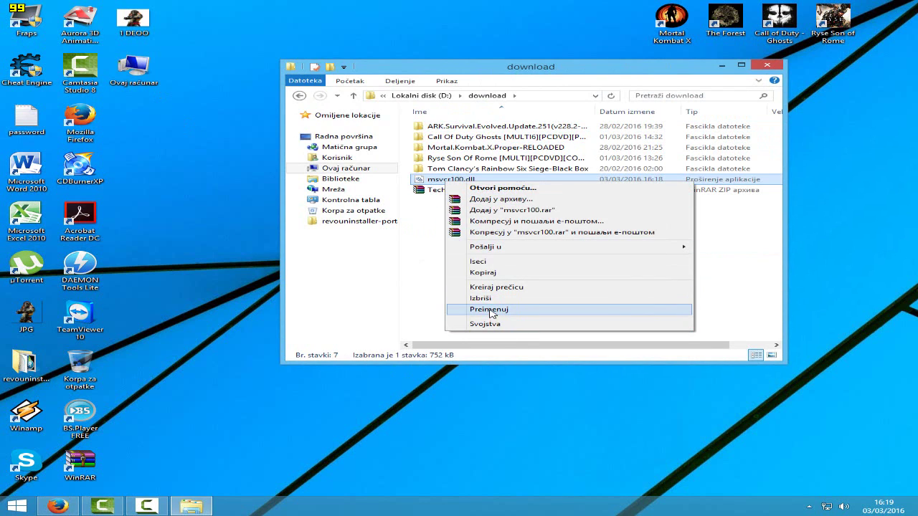
{"action": "mouse_move", "coordinate": [503, 251]}
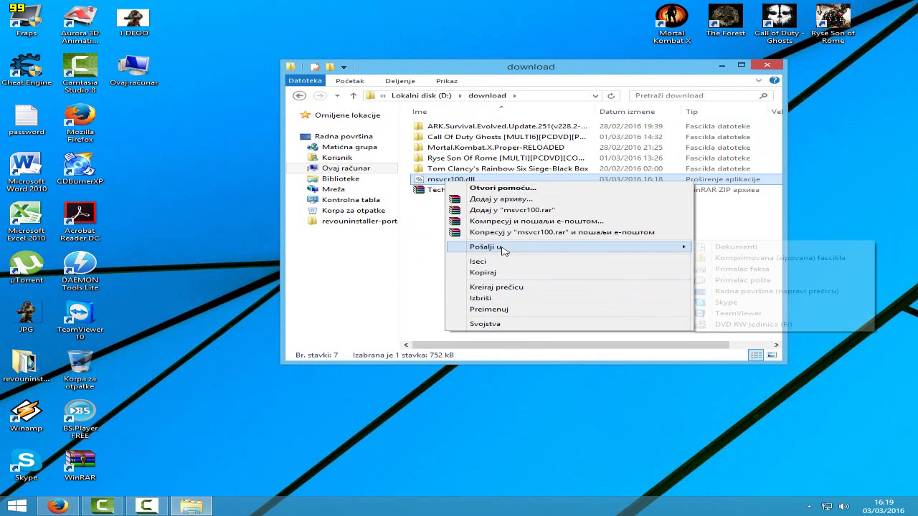
{"action": "left_click", "coordinate": [768, 291]}
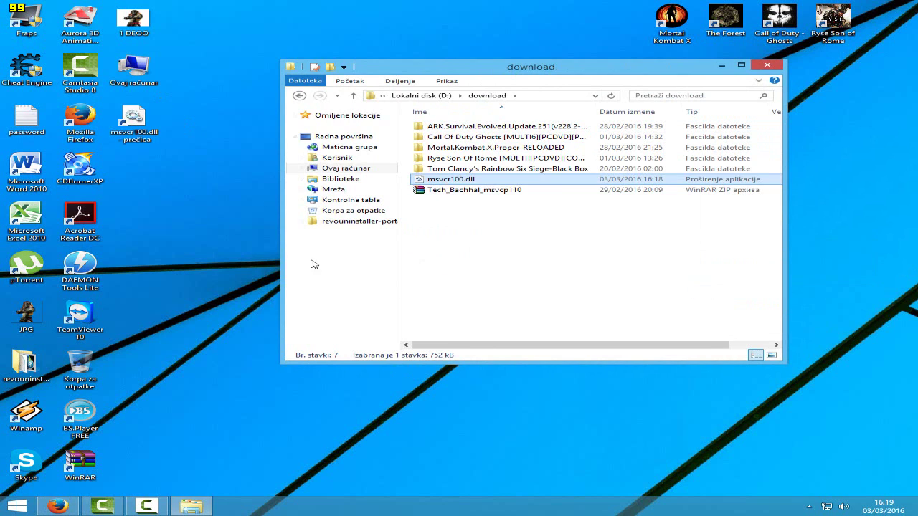
{"action": "left_click", "coordinate": [149, 189]}
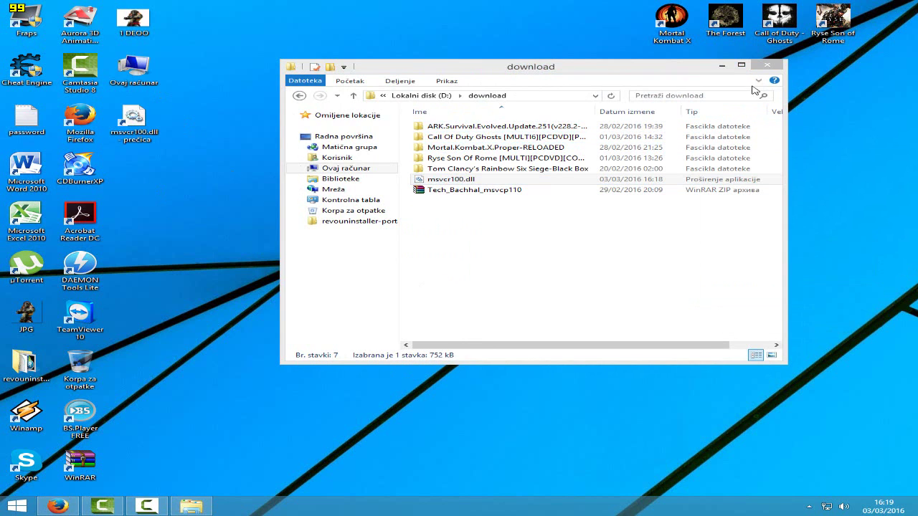
{"action": "left_click", "coordinate": [722, 66]}
{"action": "left_click_drag", "start_coordinate": [135, 117], "coordinate": [249, 120]}
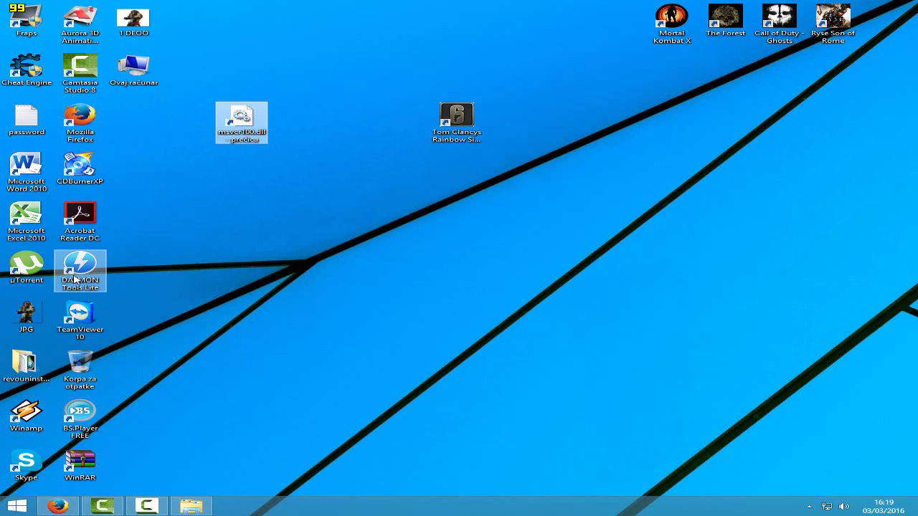
- Open the System32 folder inside Windows on drive C in a new Explorer window
{"action": "double_click", "coordinate": [133, 68]}
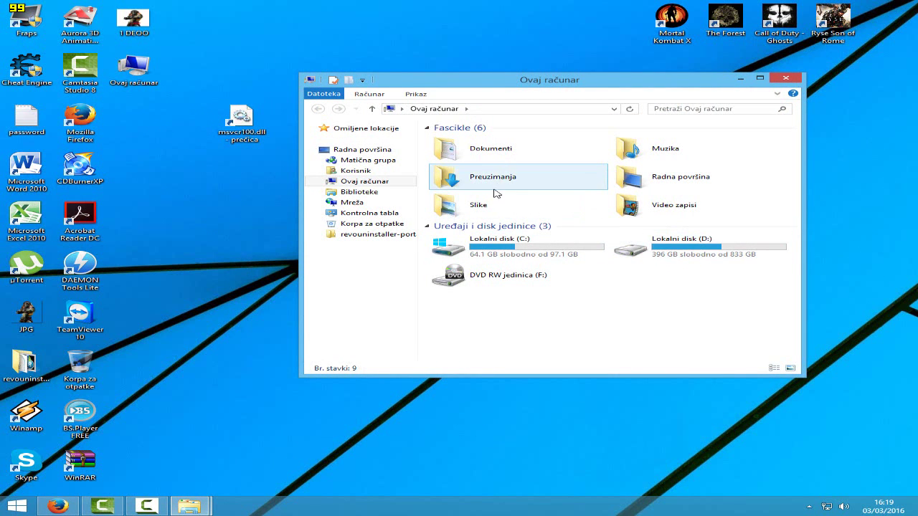
{"action": "double_click", "coordinate": [518, 251]}
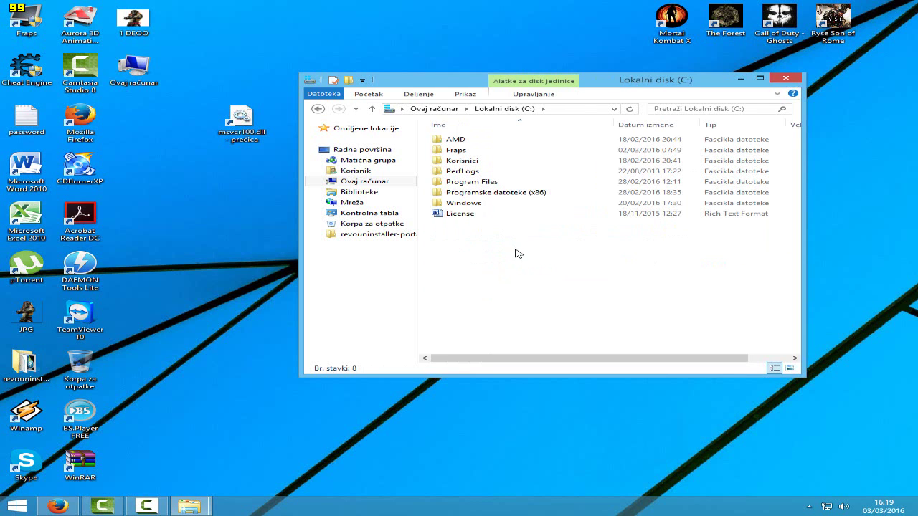
{"action": "double_click", "coordinate": [475, 205]}
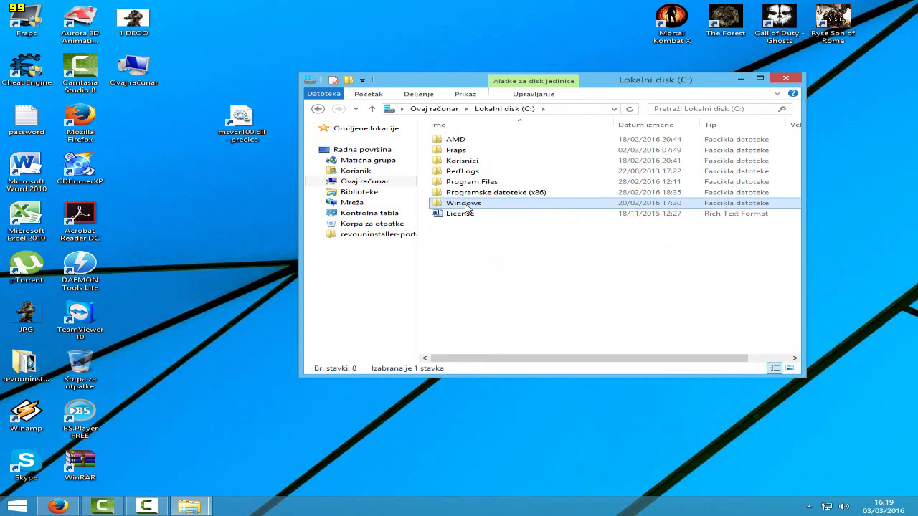
{"action": "scroll", "coordinate": [593, 338], "scroll_direction": "down", "scroll_amount": 5}
{"action": "scroll", "coordinate": [593, 338], "scroll_direction": "down", "scroll_amount": 5}
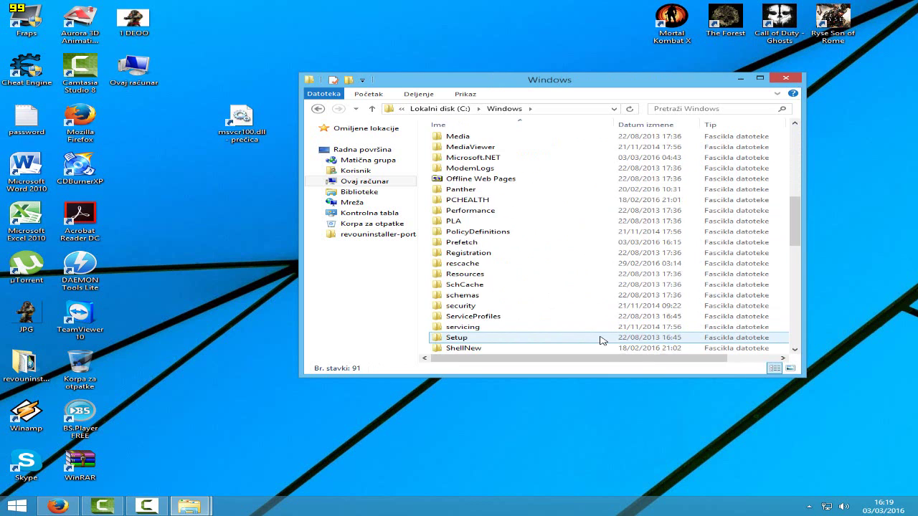
{"action": "scroll", "coordinate": [543, 356], "scroll_direction": "down", "scroll_amount": 3}
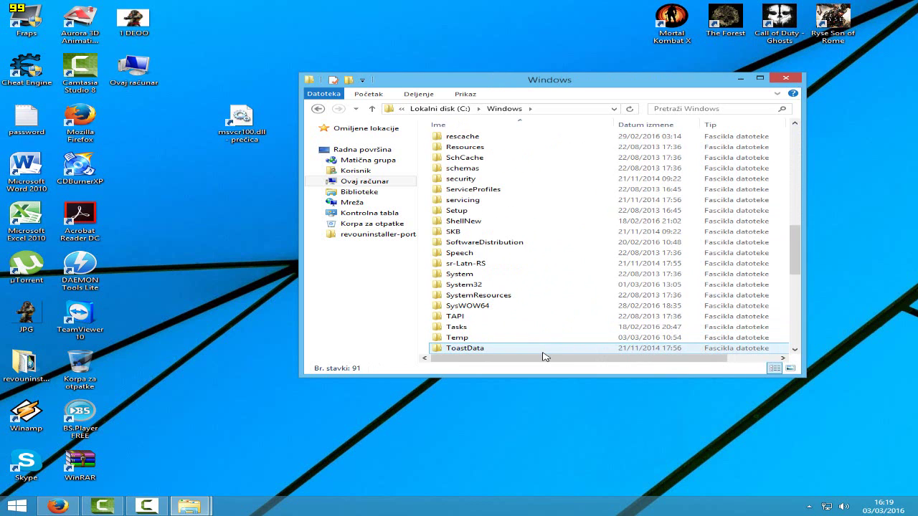
{"action": "double_click", "coordinate": [458, 287]}
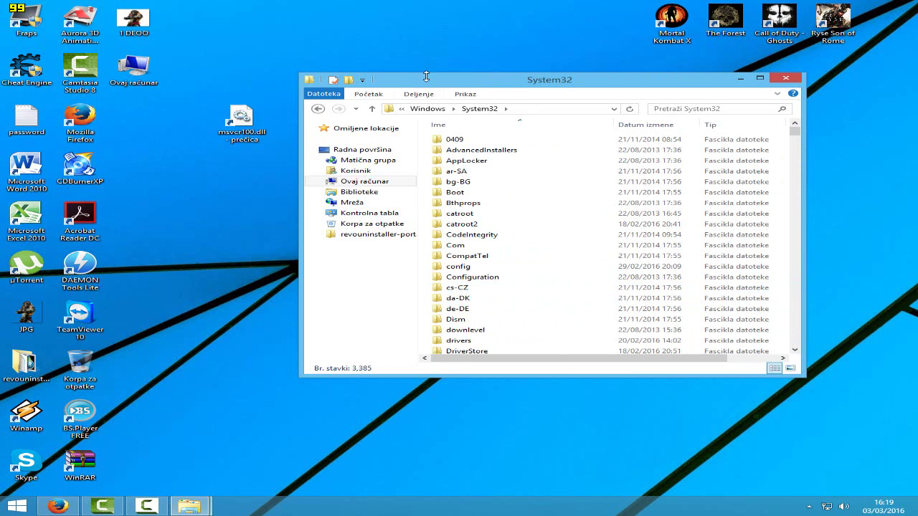
- Shrink and lower the System32 window, and place the msvcr100.dll shortcut directly below Ovaj računar on the desktop
{"action": "left_click_drag", "start_coordinate": [426, 77], "coordinate": [426, 108]}
{"action": "left_click_drag", "start_coordinate": [241, 121], "coordinate": [135, 120]}
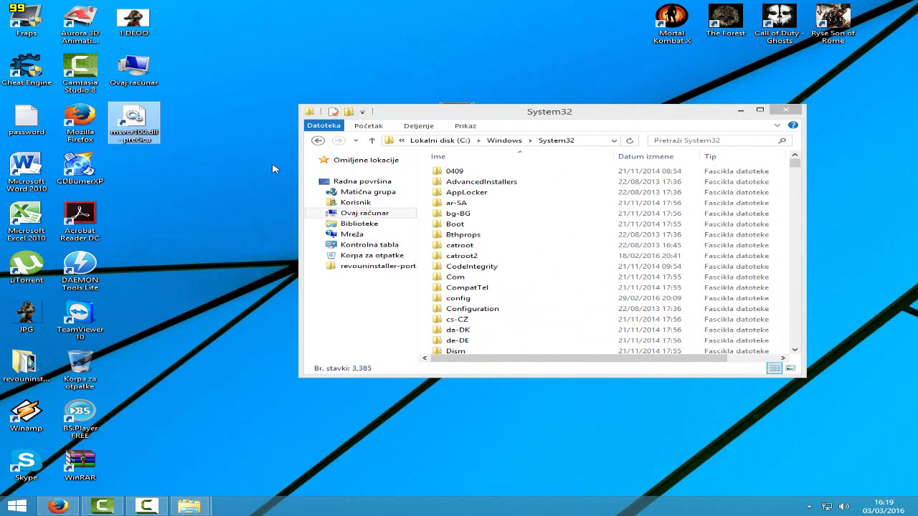
{"action": "left_click_drag", "start_coordinate": [498, 111], "coordinate": [473, 186]}
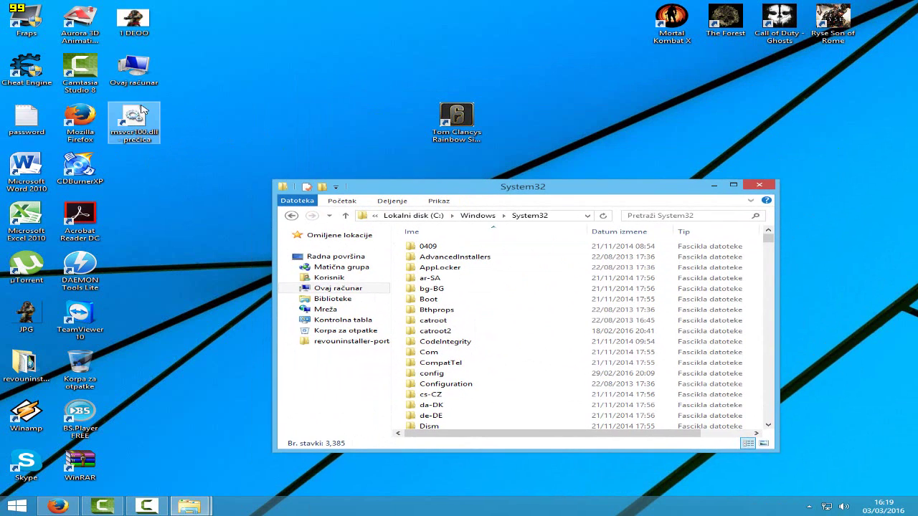
- Open the download folder on drive D in another window and position it below the System32 file list
{"action": "double_click", "coordinate": [134, 69]}
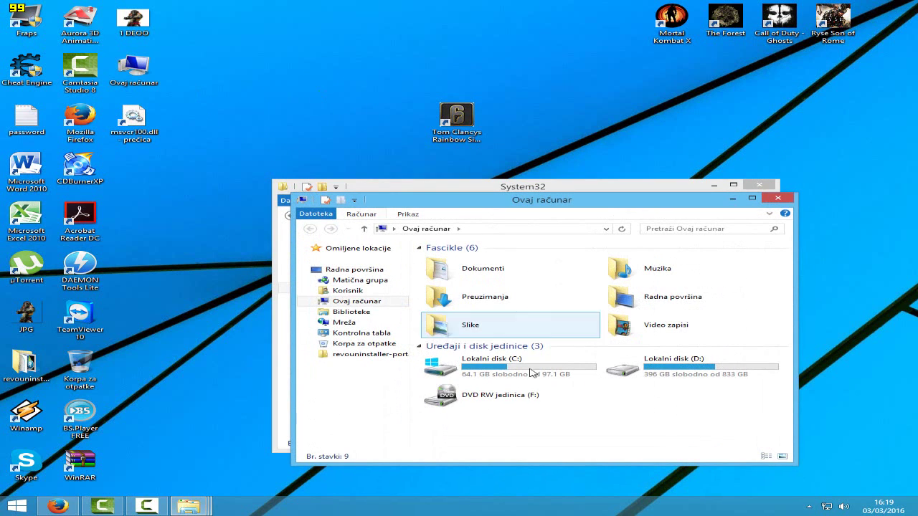
{"action": "double_click", "coordinate": [691, 368]}
{"action": "double_click", "coordinate": [456, 262]}
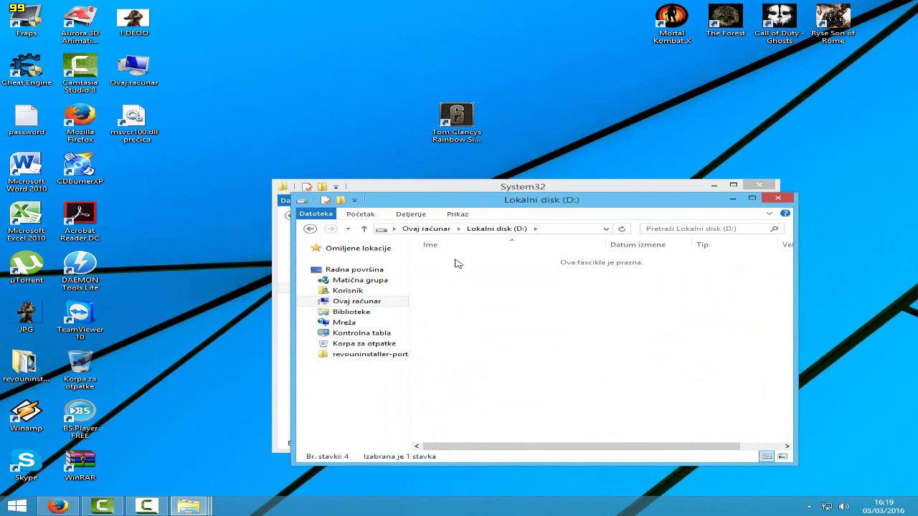
{"action": "left_click_drag", "start_coordinate": [411, 203], "coordinate": [403, 353]}
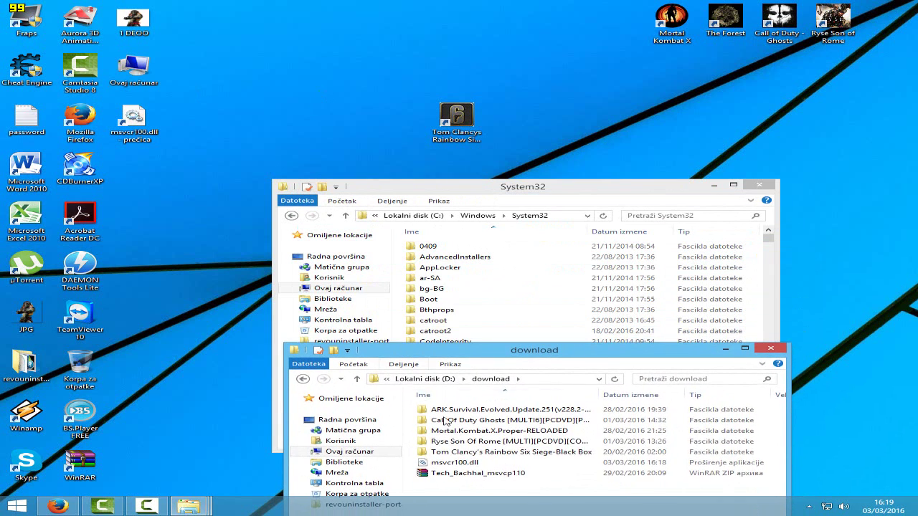
- Try to copy msvcr100.dll from the download folder into System32 with replacement of the existing file, and cancel at the administrator permission request
{"action": "left_click", "coordinate": [441, 463]}
{"action": "left_click_drag", "start_coordinate": [441, 464], "coordinate": [397, 272]}
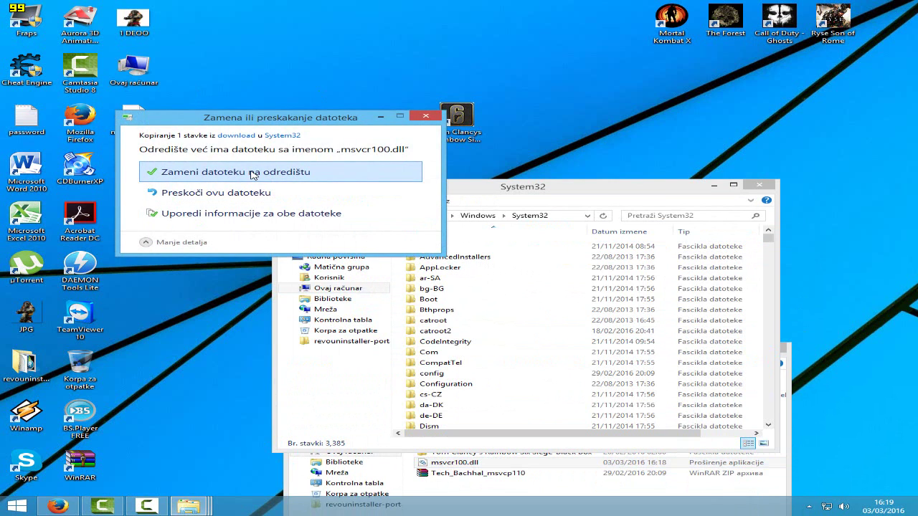
{"action": "left_click", "coordinate": [253, 175]}
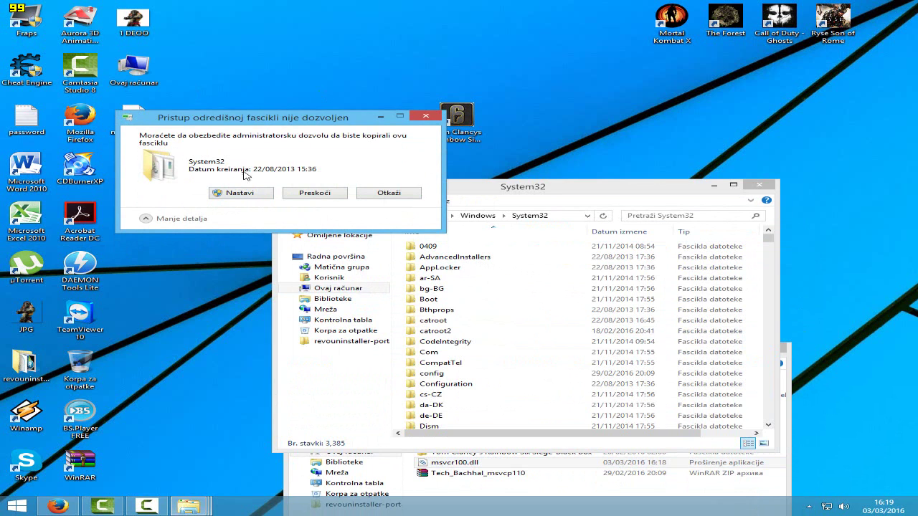
{"action": "left_click", "coordinate": [388, 194]}
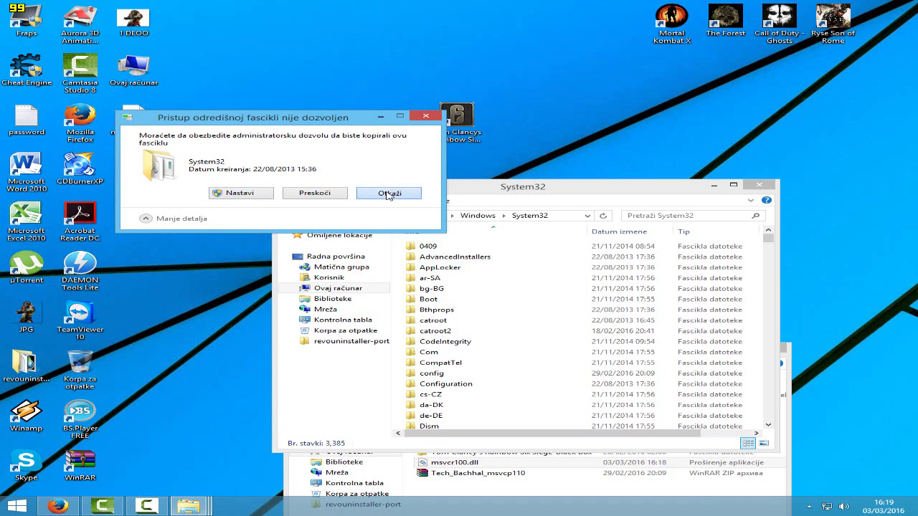
- Move the System32 window clear of the download folder, select msvcr100.dll in the download folder, and close the System32 window
{"action": "left_click_drag", "start_coordinate": [436, 189], "coordinate": [342, 61]}
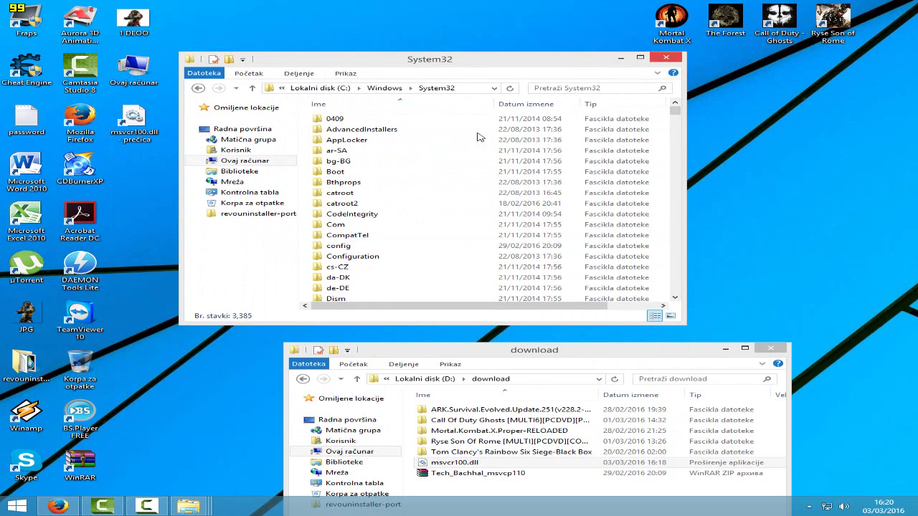
{"action": "left_click", "coordinate": [436, 465]}
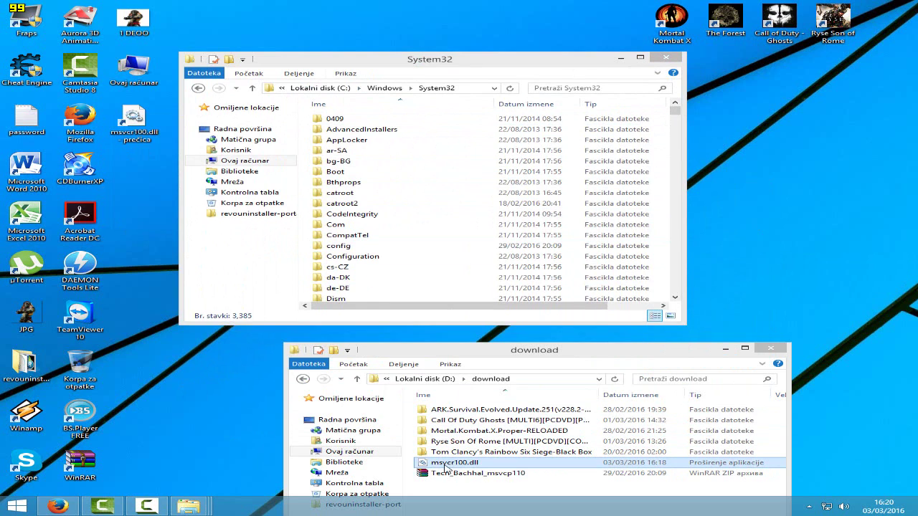
{"action": "left_click", "coordinate": [432, 61]}
{"action": "left_click", "coordinate": [666, 57]}
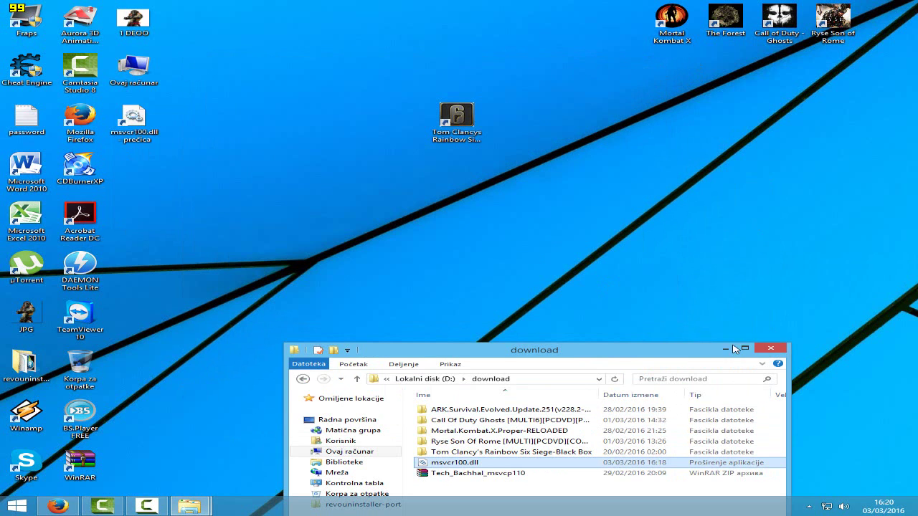
- Close the download folder window and delete the msvcr100.dll shortcut from the desktop
{"action": "left_click", "coordinate": [770, 350]}
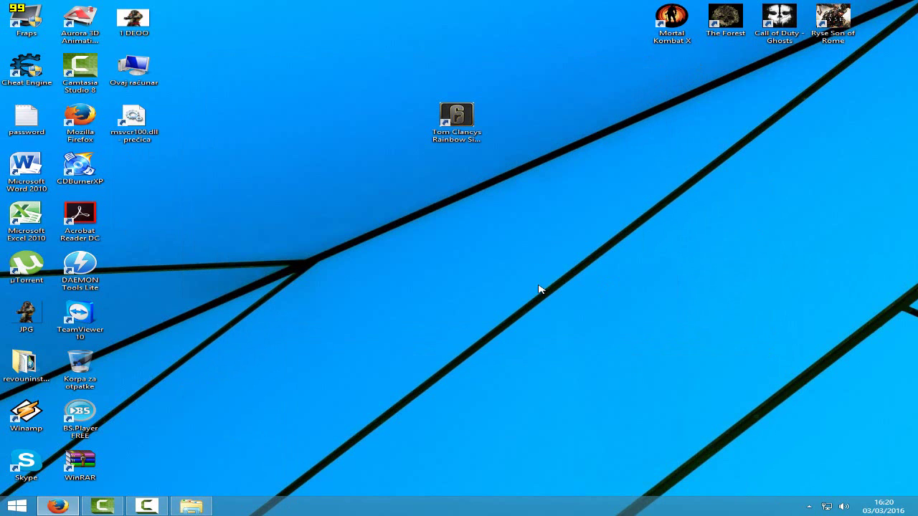
{"action": "right_click", "coordinate": [115, 124]}
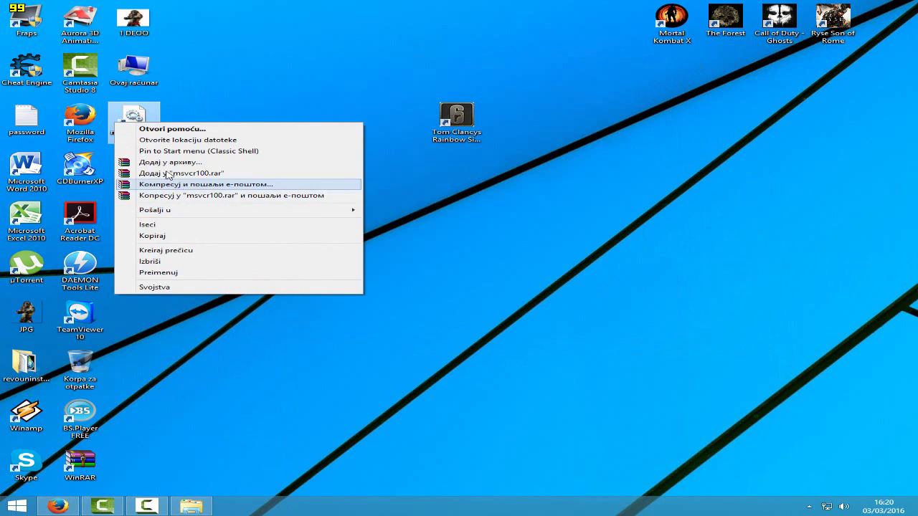
{"action": "left_click", "coordinate": [185, 262]}
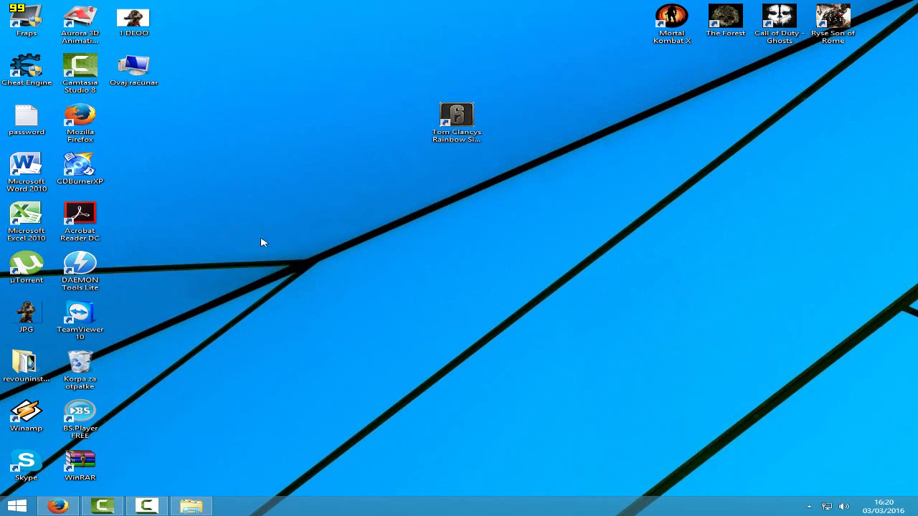
- Move the Tom Clancys Rainbow Six Siege shortcut closer to the main group of desktop icons and deselect it
{"action": "left_click_drag", "start_coordinate": [459, 121], "coordinate": [351, 122]}
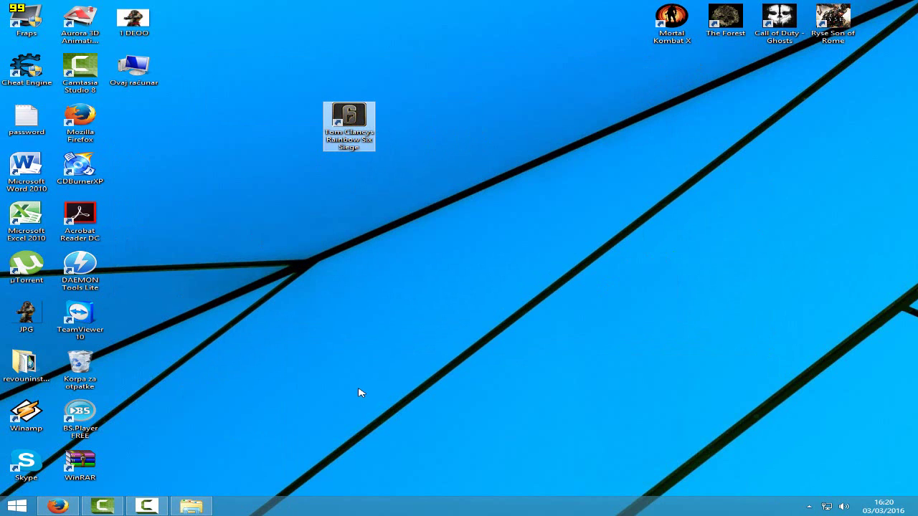
{"action": "left_click", "coordinate": [359, 393]}
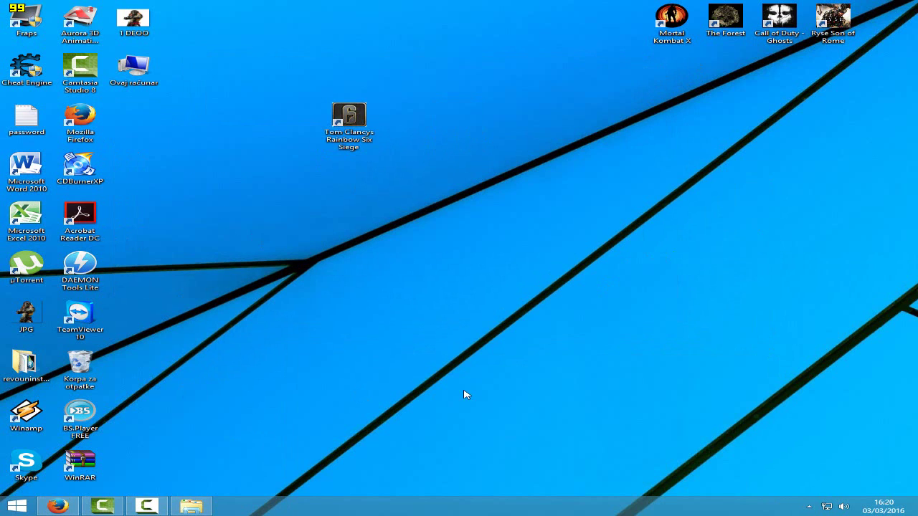
- Search for notepad, open a blank note in it, and write the error code 0xc000007b
{"action": "left_click", "coordinate": [17, 508]}
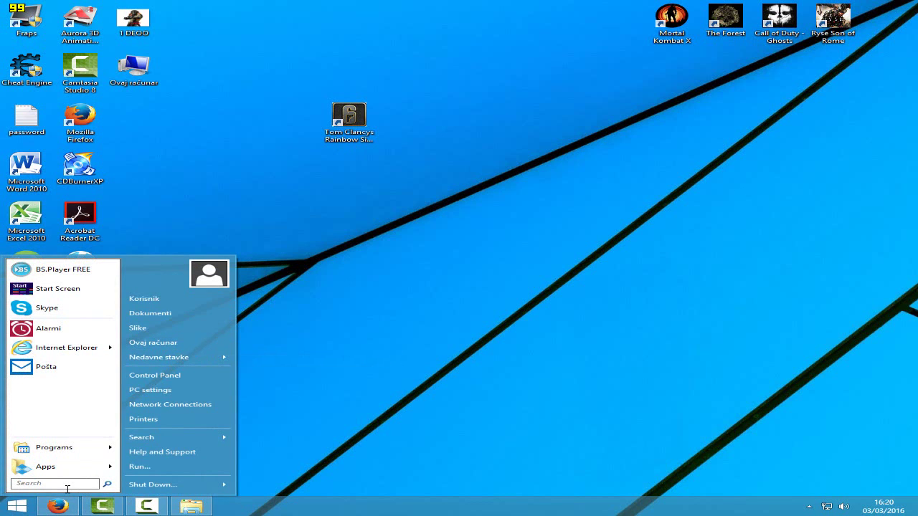
{"action": "type", "text": "notep"}
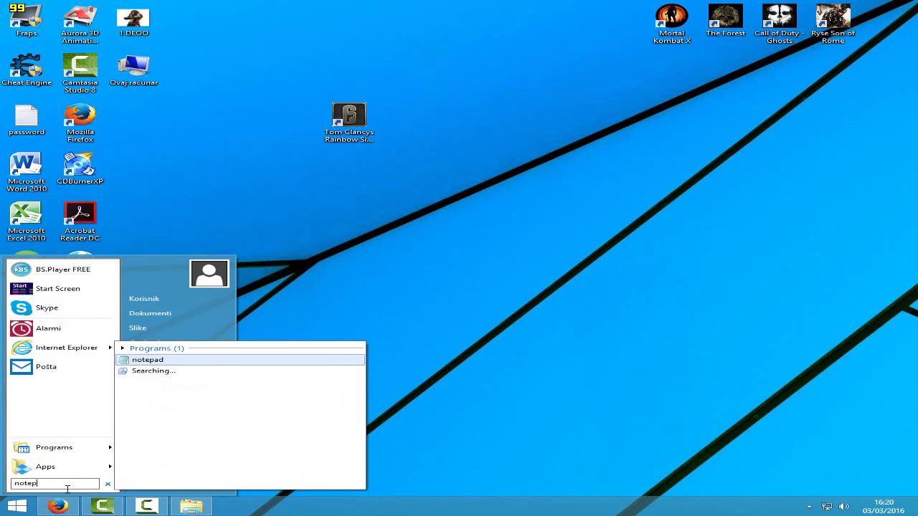
{"action": "type", "text": "ad"}
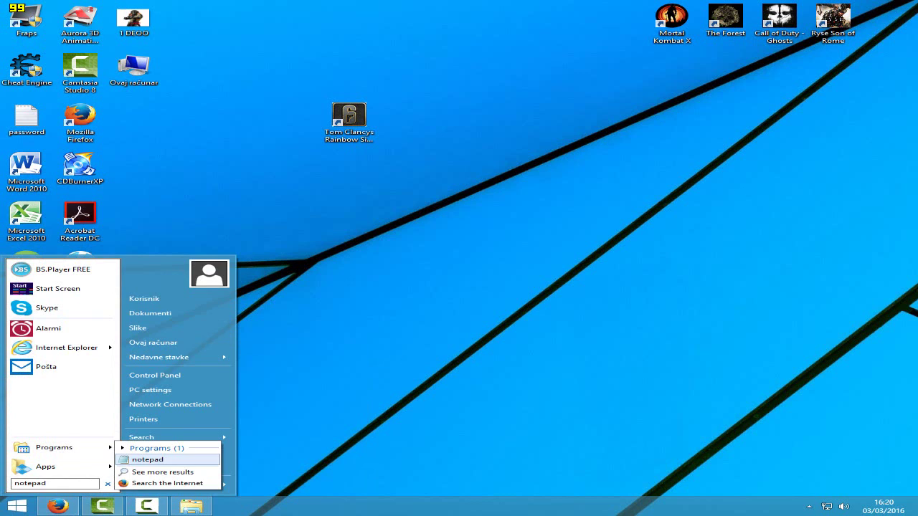
{"action": "left_click", "coordinate": [175, 460]}
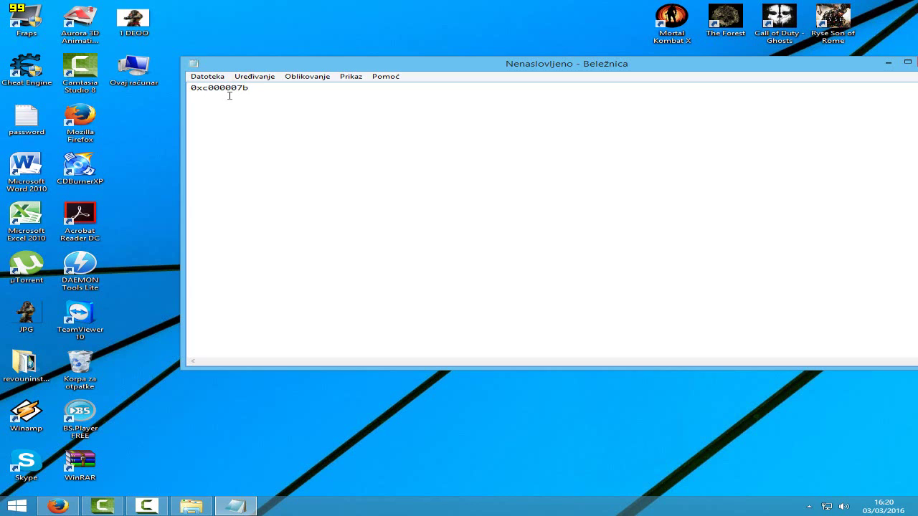
- Highlight the error code 0xc000007b in the note several times to point it out, and clear the selection
{"action": "left_click_drag", "start_coordinate": [252, 89], "coordinate": [185, 91]}
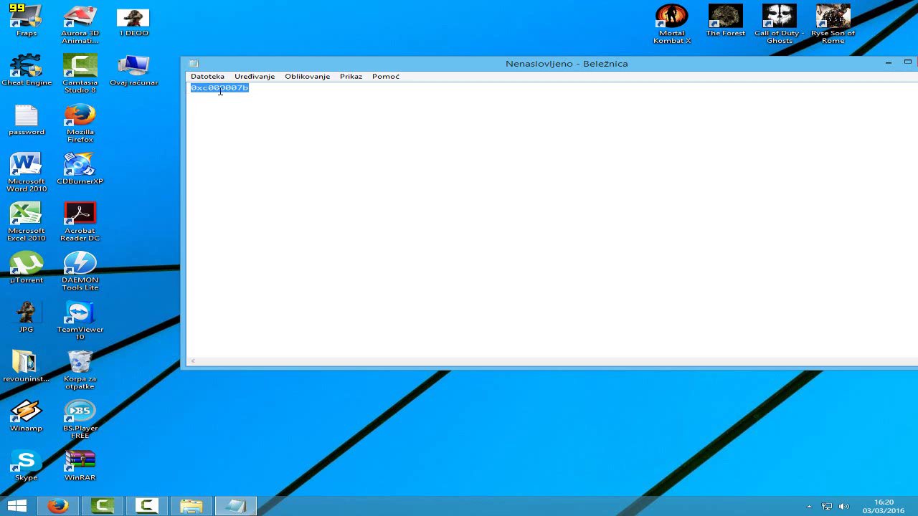
{"action": "left_click", "coordinate": [262, 91]}
{"action": "left_click_drag", "start_coordinate": [274, 88], "coordinate": [188, 90]}
{"action": "left_click", "coordinate": [263, 88]}
{"action": "left_click_drag", "start_coordinate": [263, 88], "coordinate": [160, 92]}
{"action": "left_click", "coordinate": [274, 88]}
{"action": "left_click_drag", "start_coordinate": [274, 88], "coordinate": [153, 91]}
{"action": "left_click", "coordinate": [255, 89]}
{"action": "left_click_drag", "start_coordinate": [255, 89], "coordinate": [189, 88]}
{"action": "left_click", "coordinate": [250, 88]}
{"action": "left_click_drag", "start_coordinate": [250, 89], "coordinate": [183, 89]}
{"action": "left_click", "coordinate": [279, 89]}
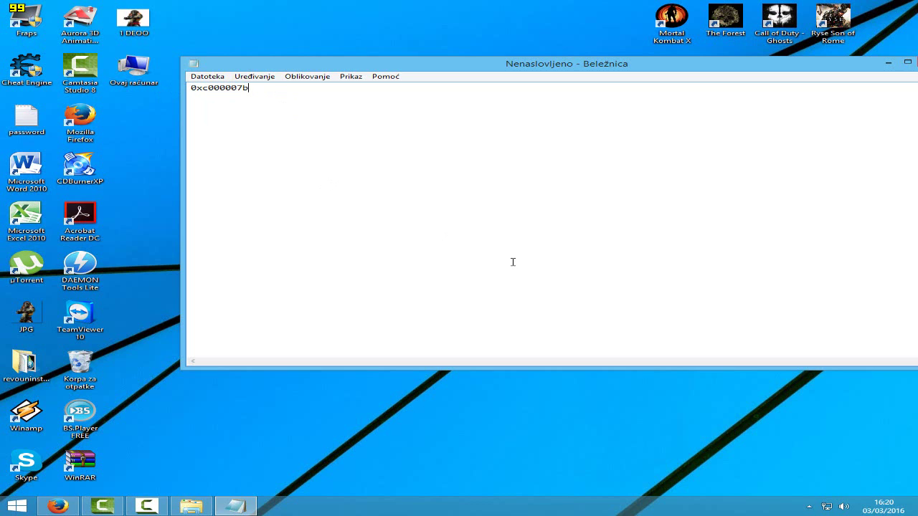
- Shift the note window clear of the Rainbow Six Siege shortcut, and place the shortcut directly below Ovaj računar on the desktop
{"action": "left_click_drag", "start_coordinate": [462, 63], "coordinate": [492, 205]}
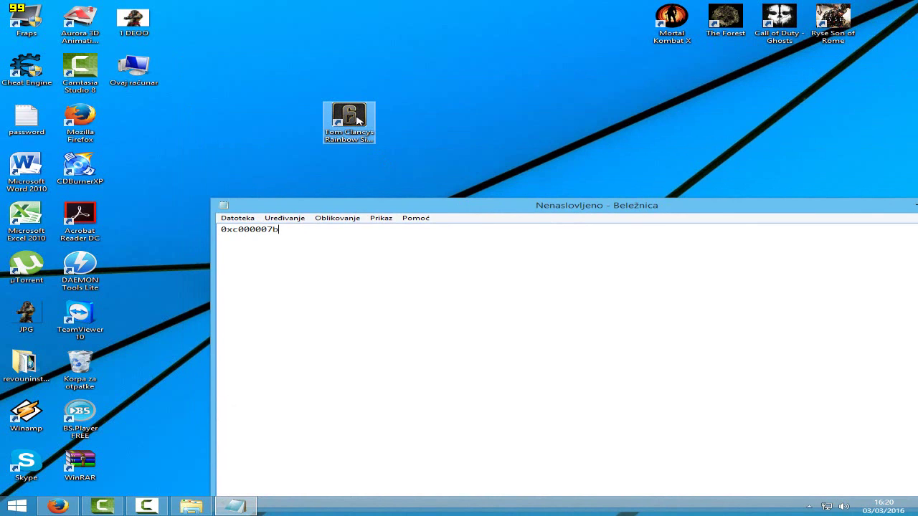
{"action": "left_click_drag", "start_coordinate": [390, 208], "coordinate": [415, 80]}
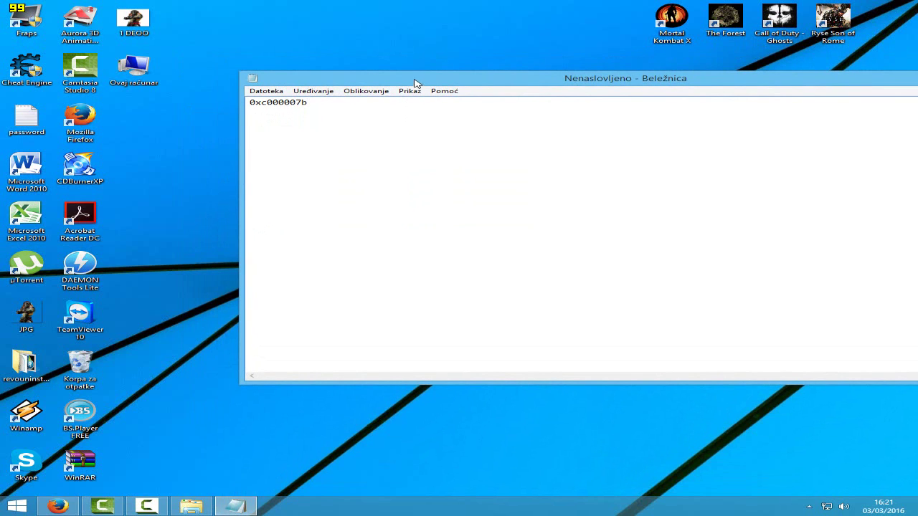
{"action": "left_click_drag", "start_coordinate": [362, 77], "coordinate": [398, 197]}
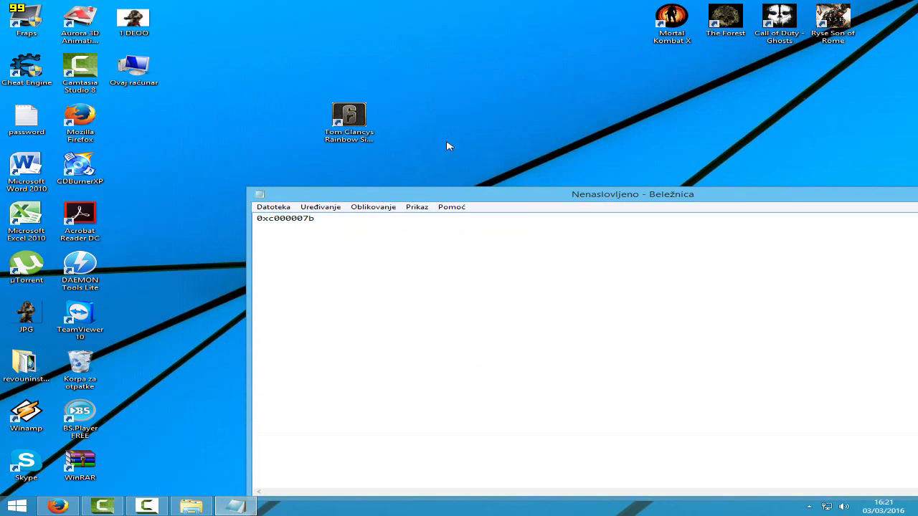
{"action": "left_click_drag", "start_coordinate": [462, 193], "coordinate": [511, 167]}
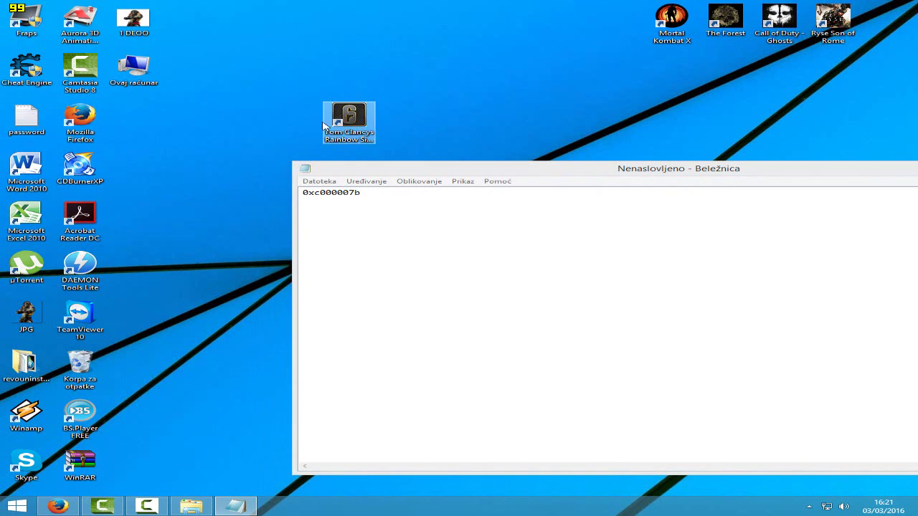
{"action": "left_click_drag", "start_coordinate": [349, 118], "coordinate": [133, 121]}
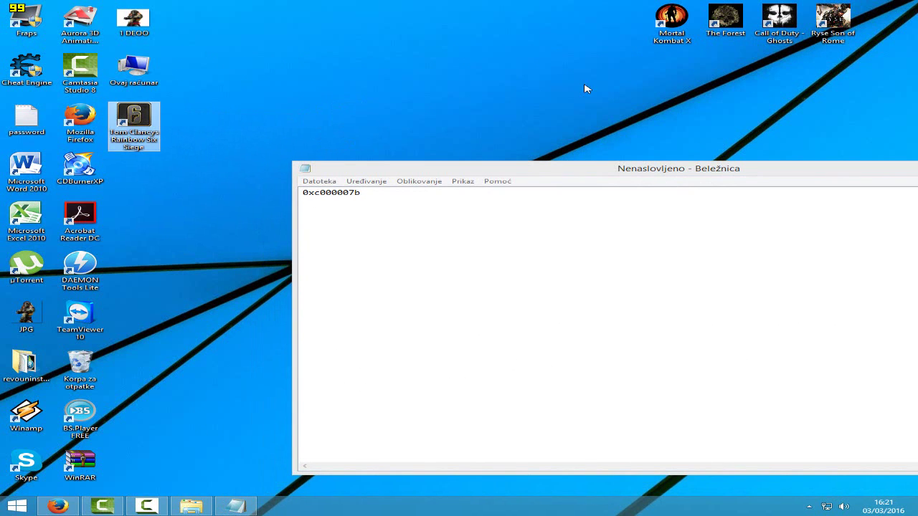
{"action": "left_click", "coordinate": [500, 98]}
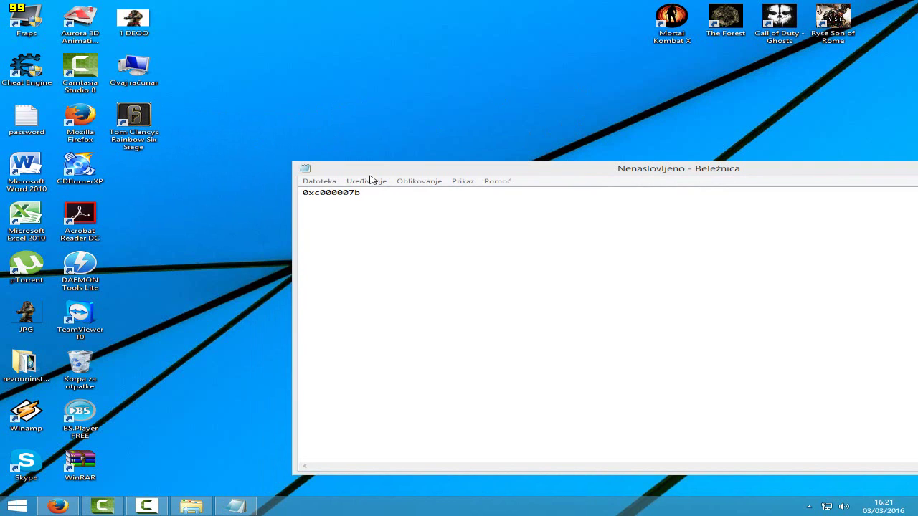
- Bring the note window up beside the desktop icons and point out the error code 0xc000007b by selecting it repeatedly
{"action": "left_click_drag", "start_coordinate": [334, 164], "coordinate": [224, 146]}
{"action": "left_click_drag", "start_coordinate": [291, 148], "coordinate": [218, 148]}
{"action": "left_click", "coordinate": [284, 147]}
{"action": "left_click", "coordinate": [309, 145]}
{"action": "left_click_drag", "start_coordinate": [308, 145], "coordinate": [223, 147]}
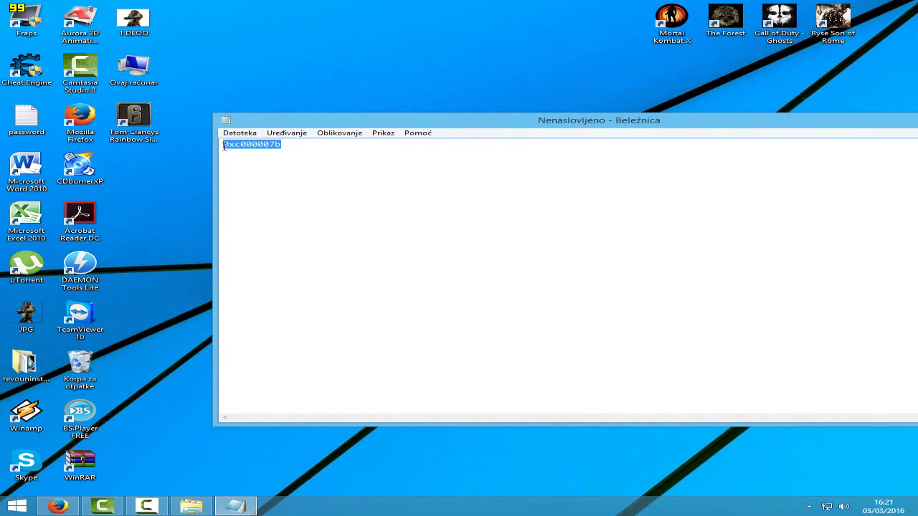
{"action": "left_click", "coordinate": [284, 147]}
{"action": "left_click_drag", "start_coordinate": [284, 147], "coordinate": [212, 147]}
{"action": "left_click", "coordinate": [284, 147]}
{"action": "left_click", "coordinate": [290, 147]}
{"action": "left_click", "coordinate": [294, 147]}
{"action": "left_click_drag", "start_coordinate": [294, 147], "coordinate": [317, 146]}
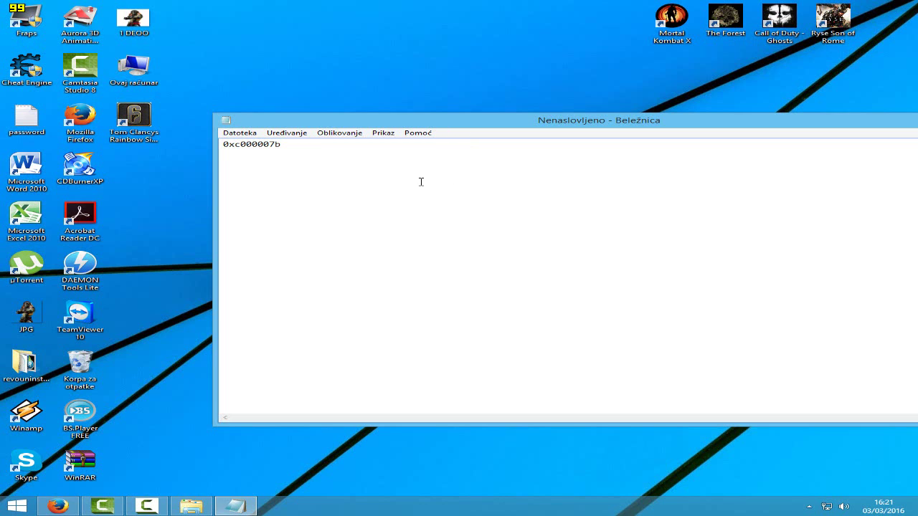
- Reposition the note window around the Rainbow Six Siege shortcut and select the whole error code 0xc000007b
{"action": "left_click_drag", "start_coordinate": [460, 121], "coordinate": [524, 111]}
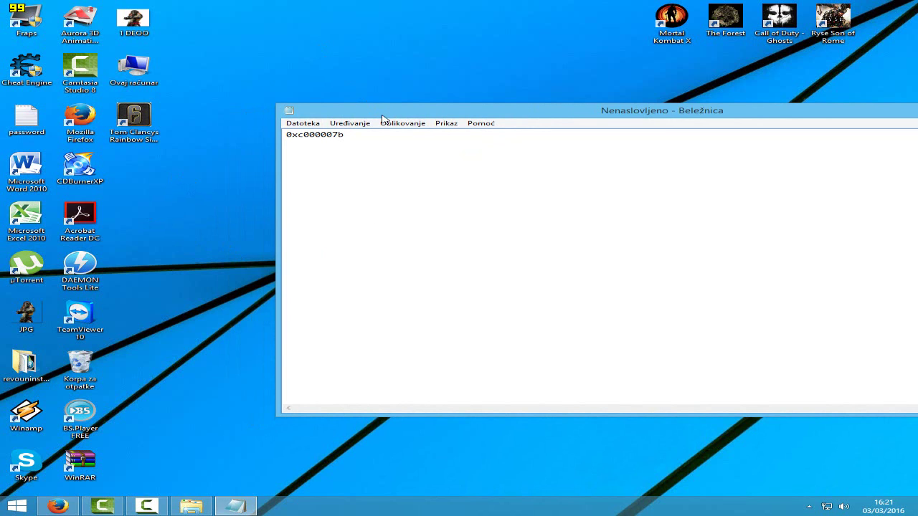
{"action": "left_click_drag", "start_coordinate": [383, 113], "coordinate": [312, 145]}
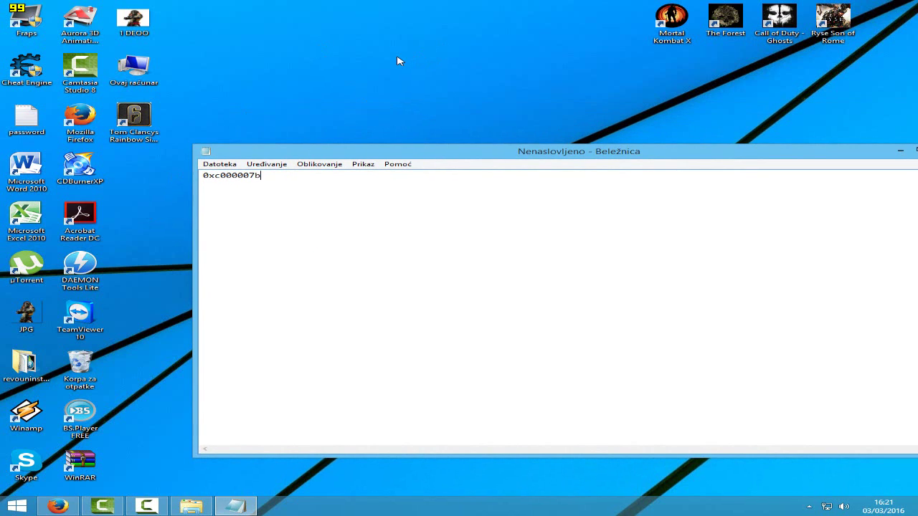
{"action": "left_click_drag", "start_coordinate": [385, 152], "coordinate": [433, 130]}
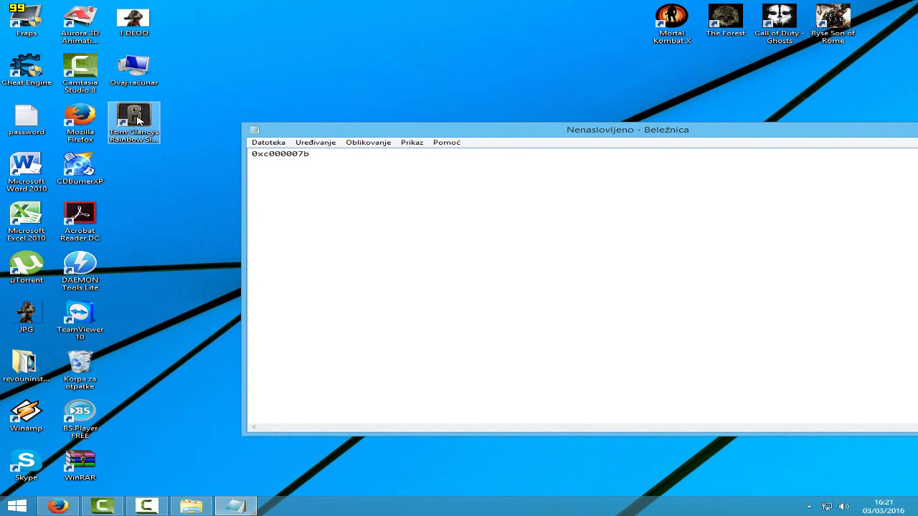
{"action": "double_click", "coordinate": [298, 154]}
{"action": "left_click", "coordinate": [334, 152]}
{"action": "left_click_drag", "start_coordinate": [318, 154], "coordinate": [242, 160]}
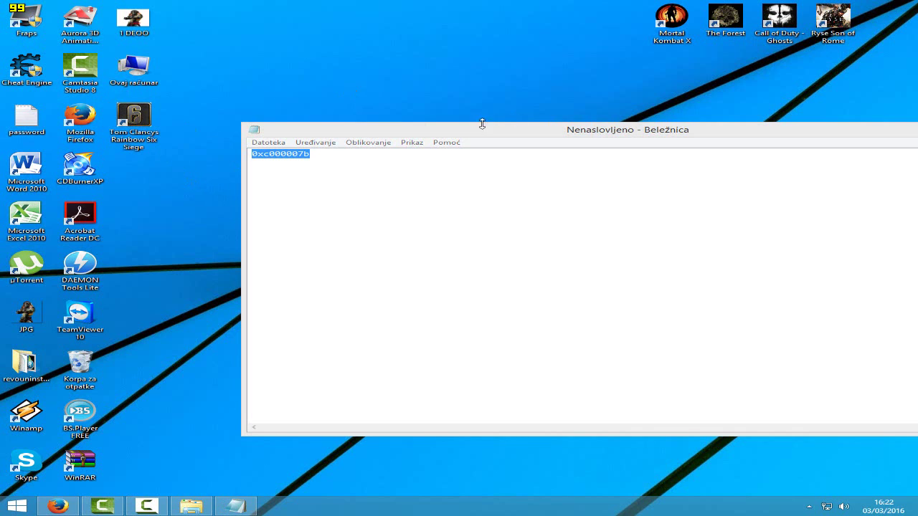
{"action": "left_click_drag", "start_coordinate": [482, 124], "coordinate": [390, 132]}
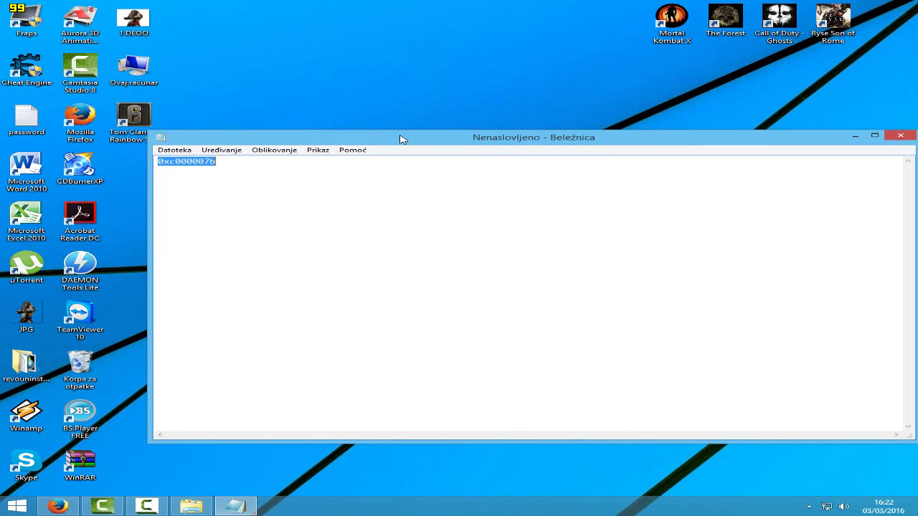
- Close the note without saving it, and close the Rainbow Six game window
{"action": "left_click", "coordinate": [900, 136]}
{"action": "left_click", "coordinate": [458, 254]}
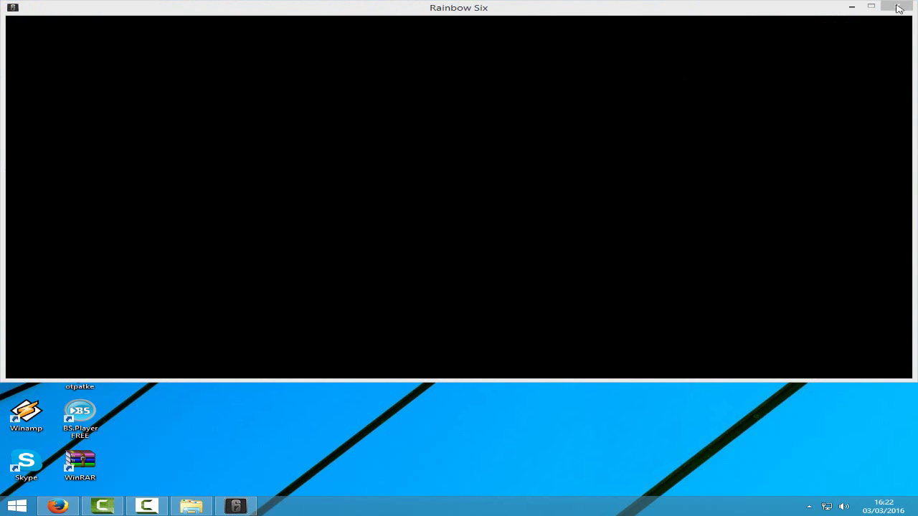
{"action": "left_click", "coordinate": [898, 8]}
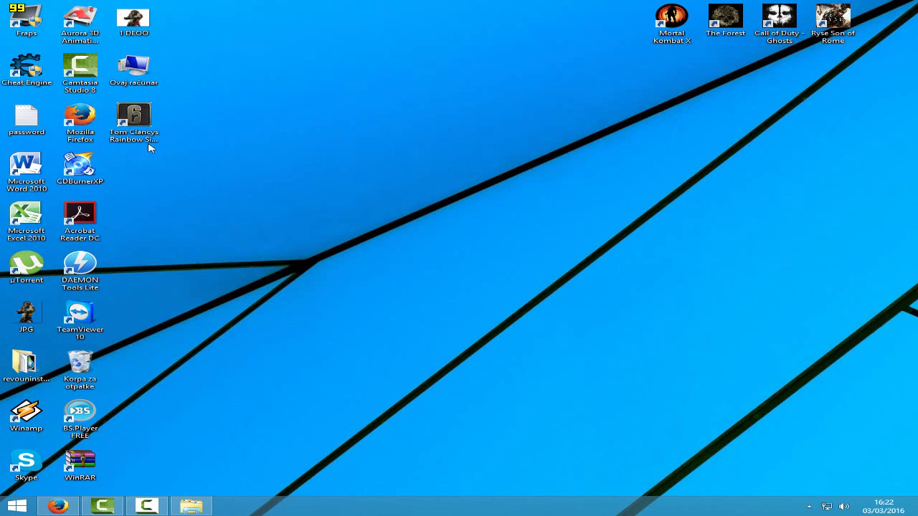
{"action": "left_click_drag", "start_coordinate": [133, 124], "coordinate": [402, 125]}
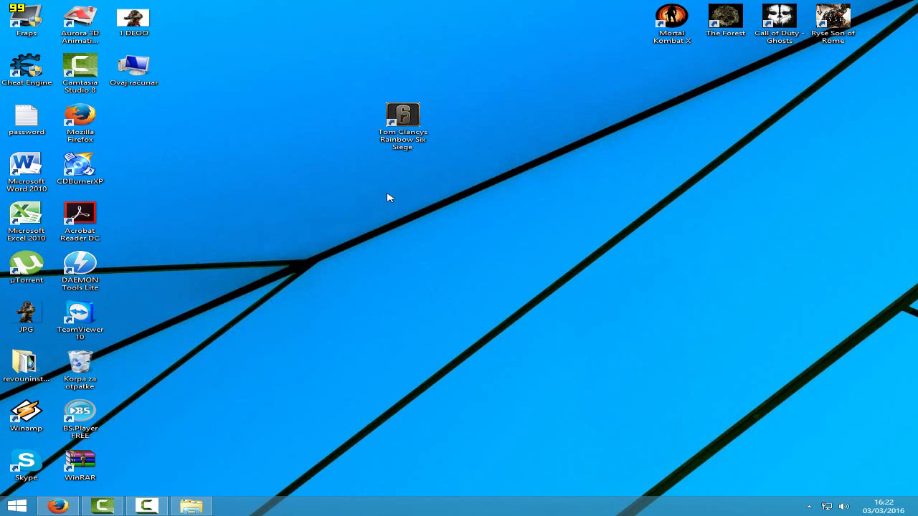
{"action": "left_click_drag", "start_coordinate": [402, 133], "coordinate": [309, 193]}
{"action": "left_click_drag", "start_coordinate": [305, 117], "coordinate": [359, 84]}
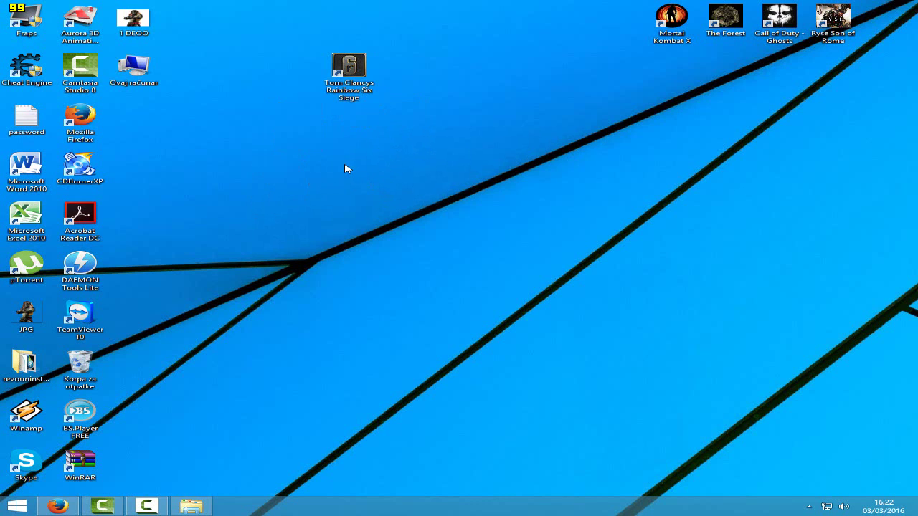
{"action": "left_click_drag", "start_coordinate": [358, 71], "coordinate": [135, 123]}
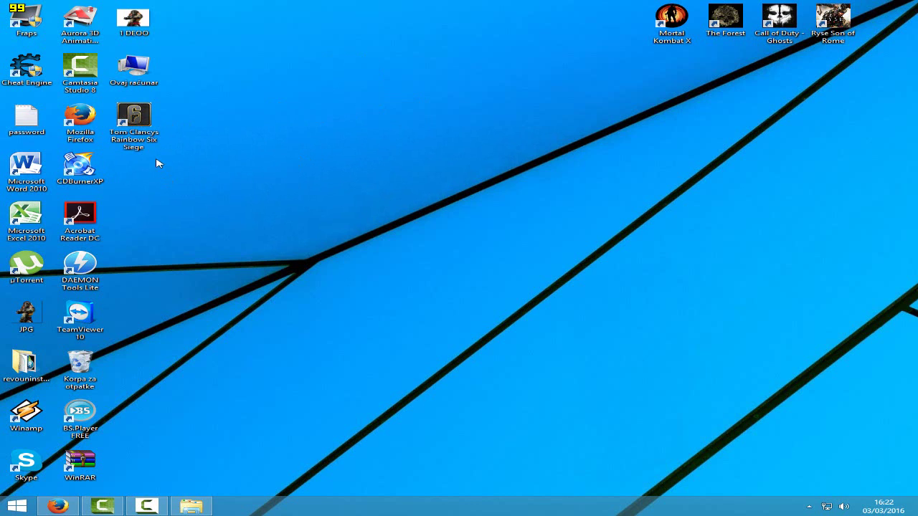
{"action": "mouse_move", "coordinate": [135, 123]}
{"action": "left_mouse_down"}
{"action": "mouse_move", "coordinate": [253, 95]}
{"action": "mouse_move", "coordinate": [152, 133]}
{"action": "mouse_move", "coordinate": [137, 129]}
{"action": "left_mouse_up"}
{"action": "left_click", "coordinate": [246, 180]}
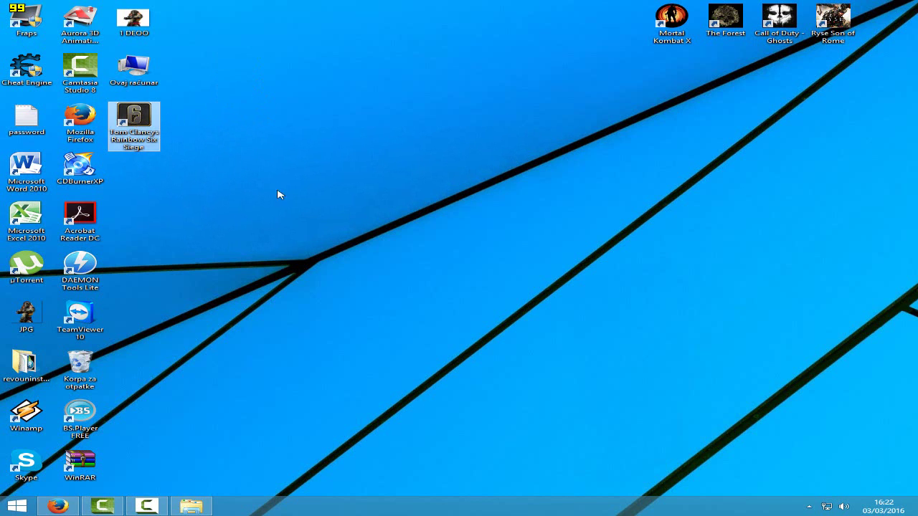
{"action": "left_click", "coordinate": [220, 200]}
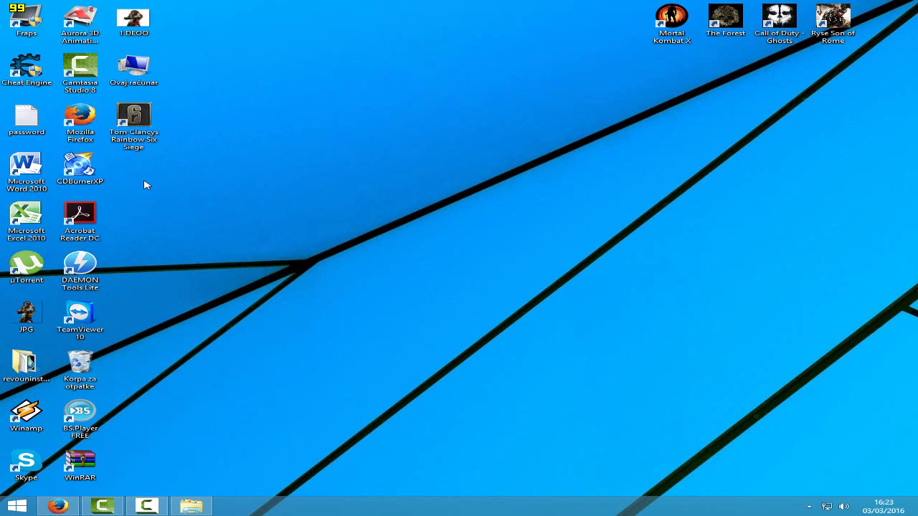